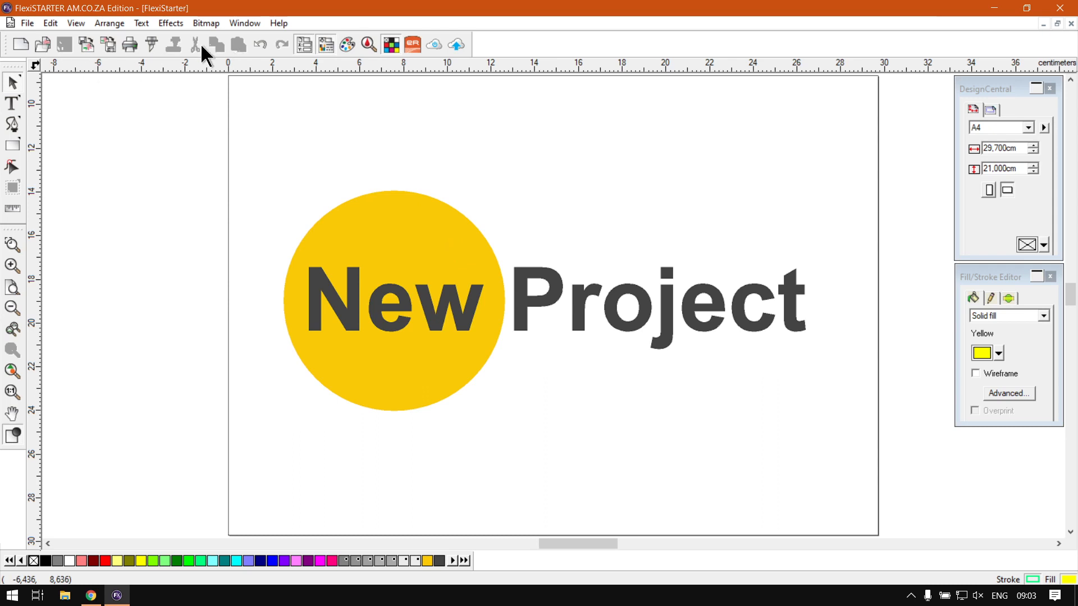
# - Turn the Standard toolbar off and back on in the toolbar visibility settings
pyautogui.click(17, 51)
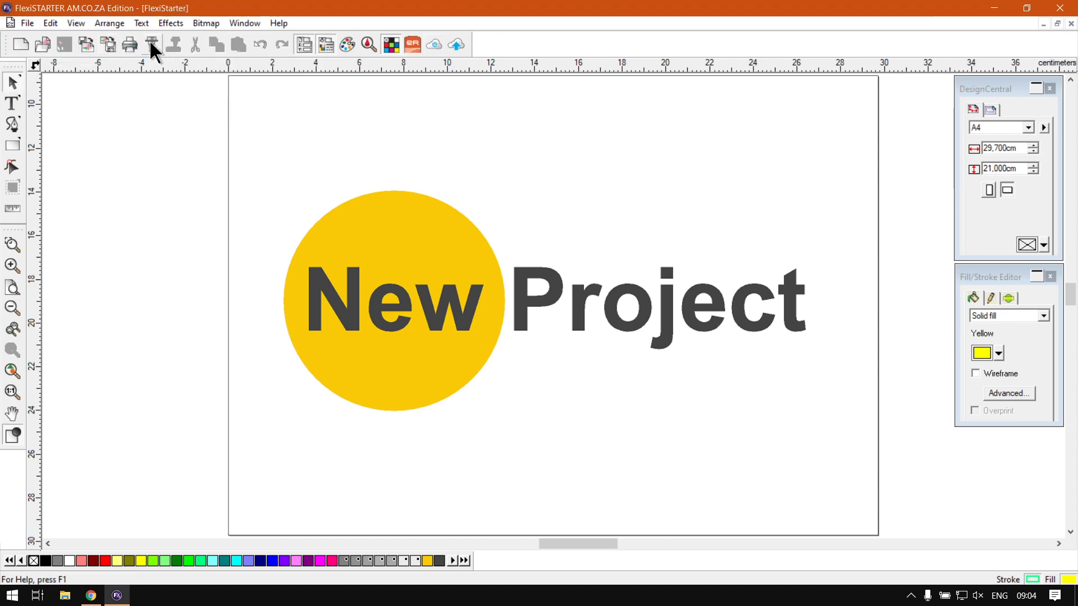
pyautogui.click(75, 24)
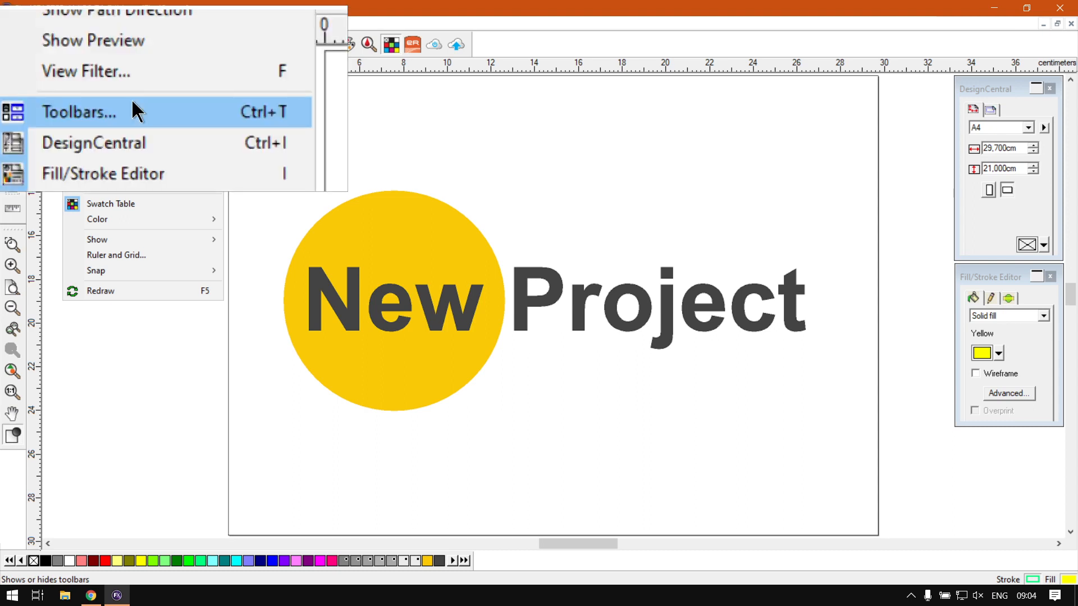
pyautogui.click(134, 156)
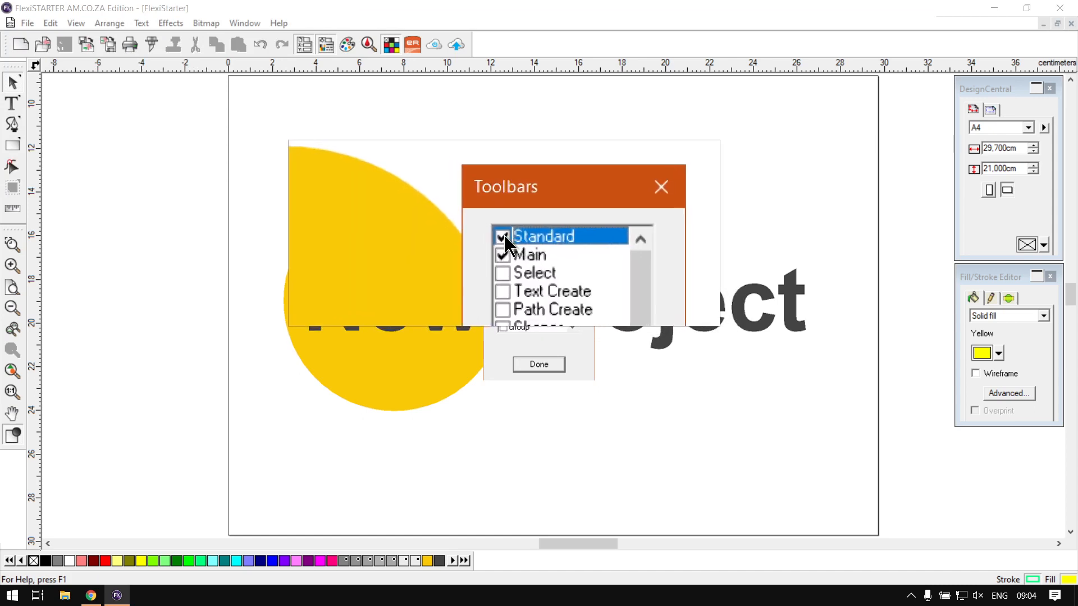
pyautogui.click(501, 236)
pyautogui.click(503, 236)
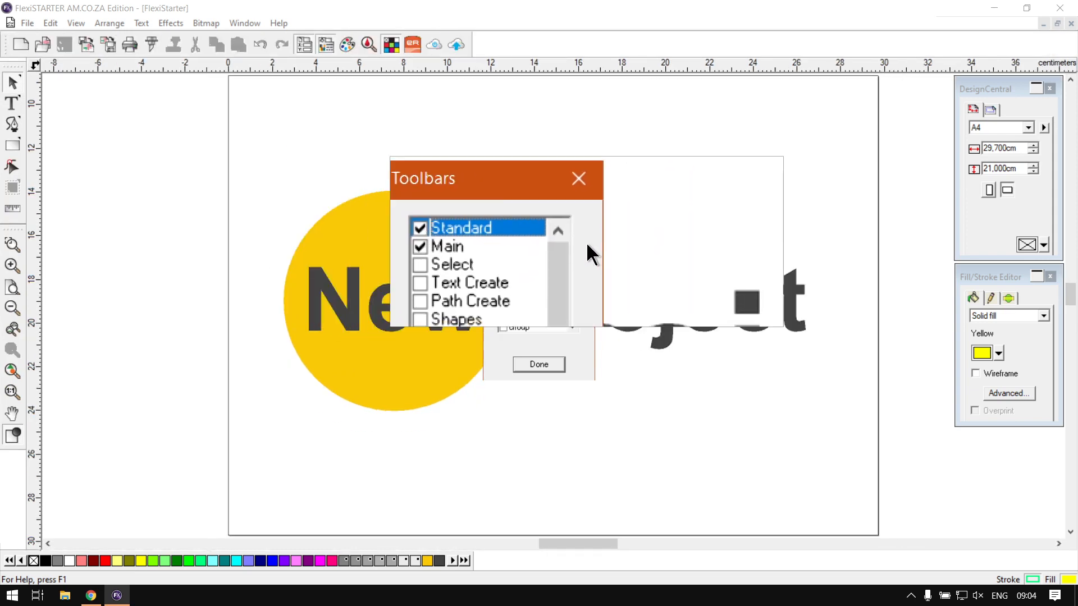
pyautogui.click(556, 365)
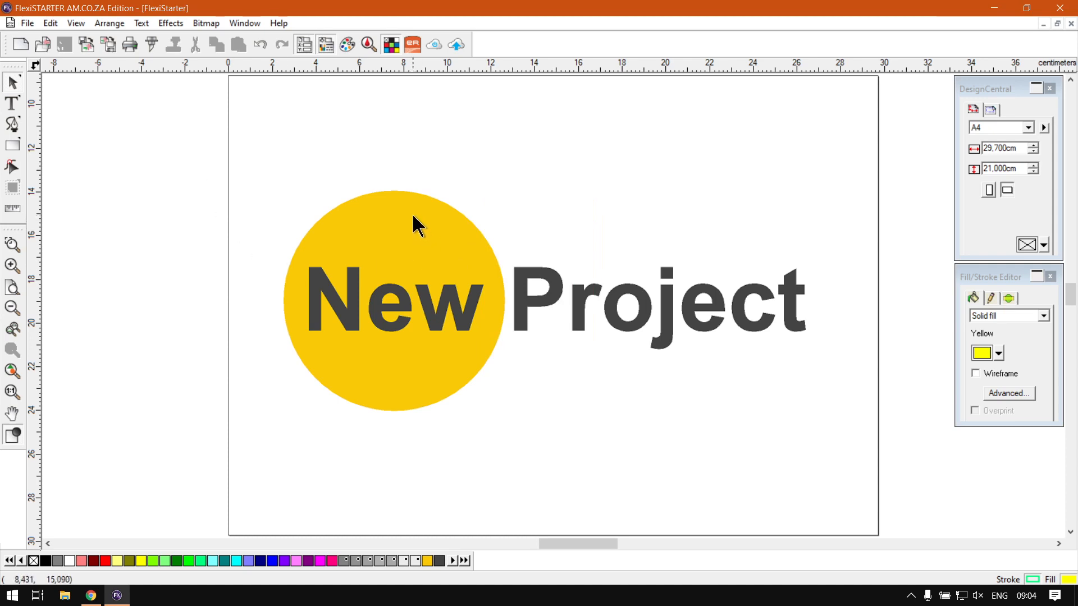
# - Create a new blank document
pyautogui.click(28, 23)
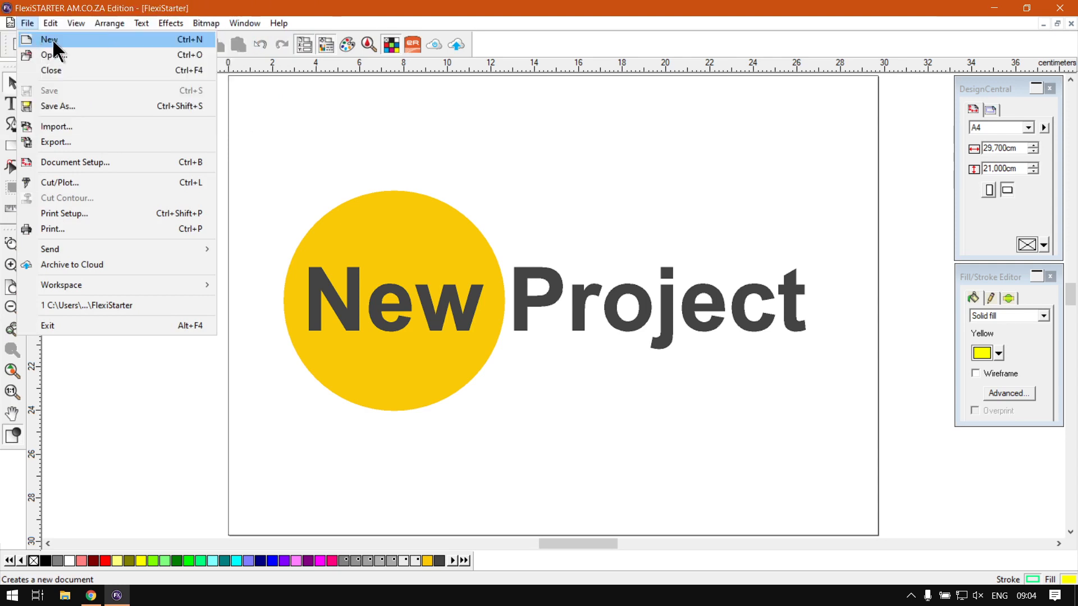
pyautogui.click(517, 7)
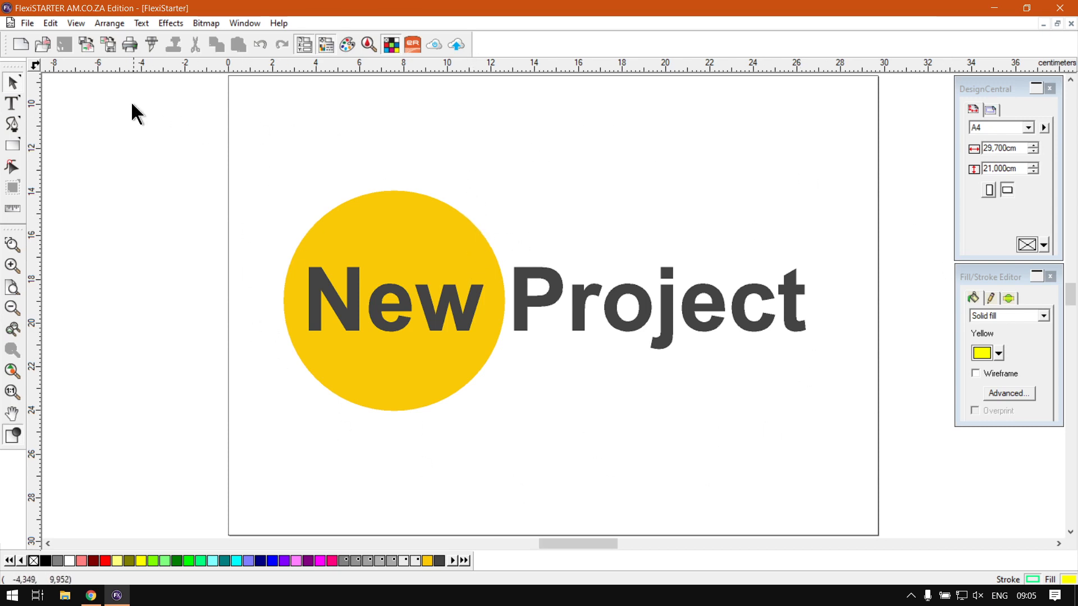
pyautogui.click(24, 23)
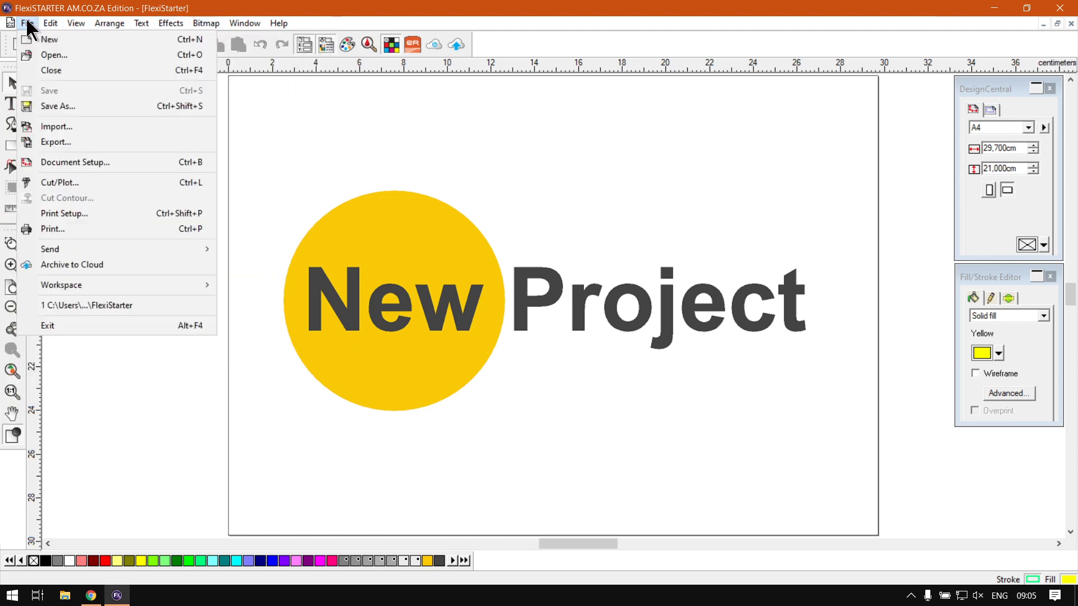
pyautogui.click(35, 39)
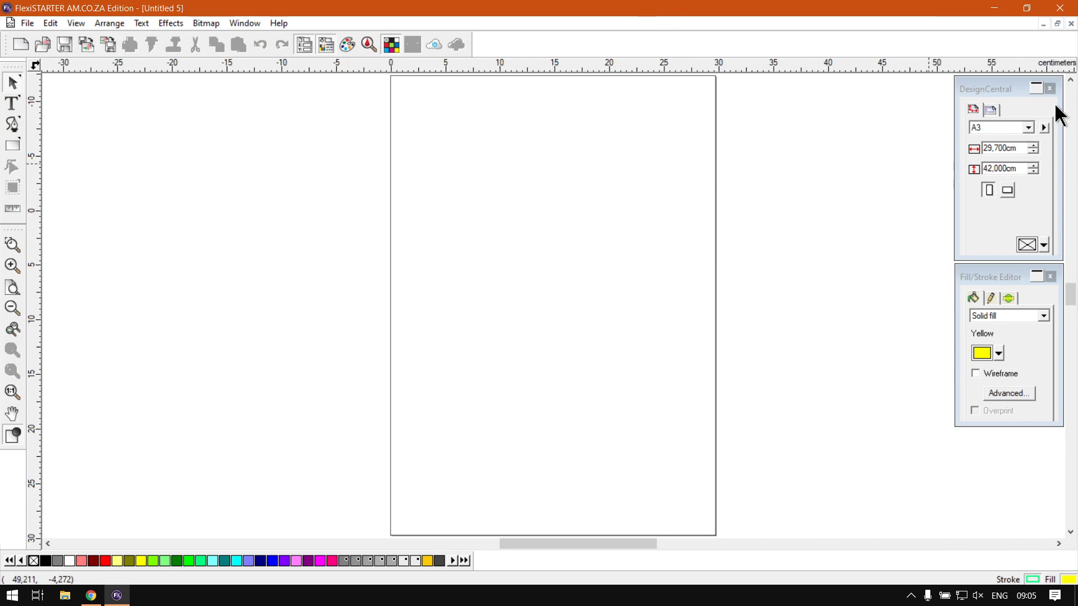
# - Close the DesignCentral window and show it again
pyautogui.click(990, 91)
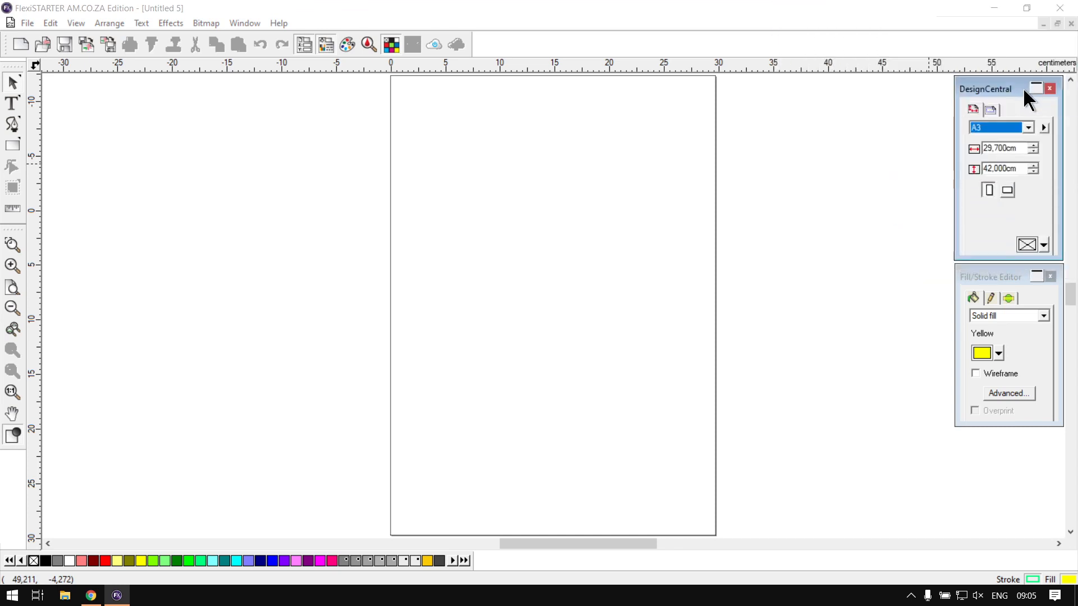
pyautogui.click(1050, 88)
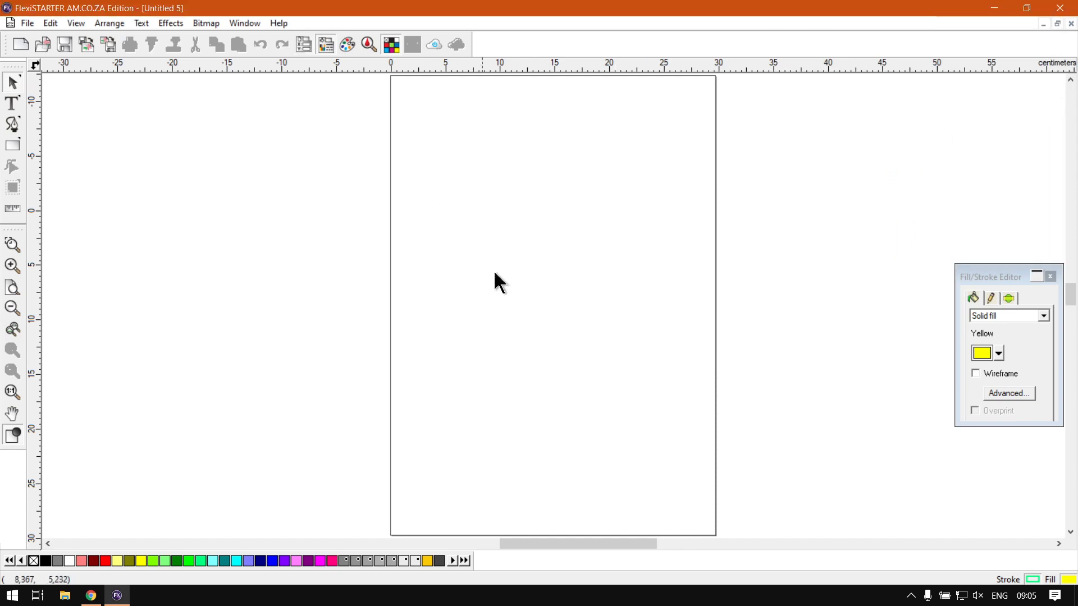
pyautogui.click(296, 47)
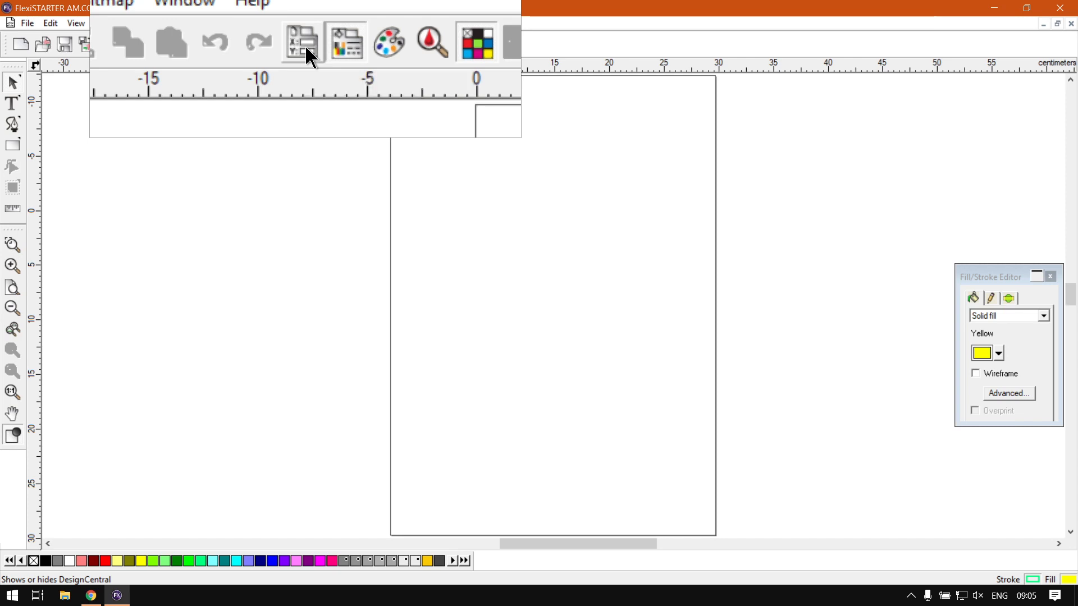
pyautogui.click(306, 47)
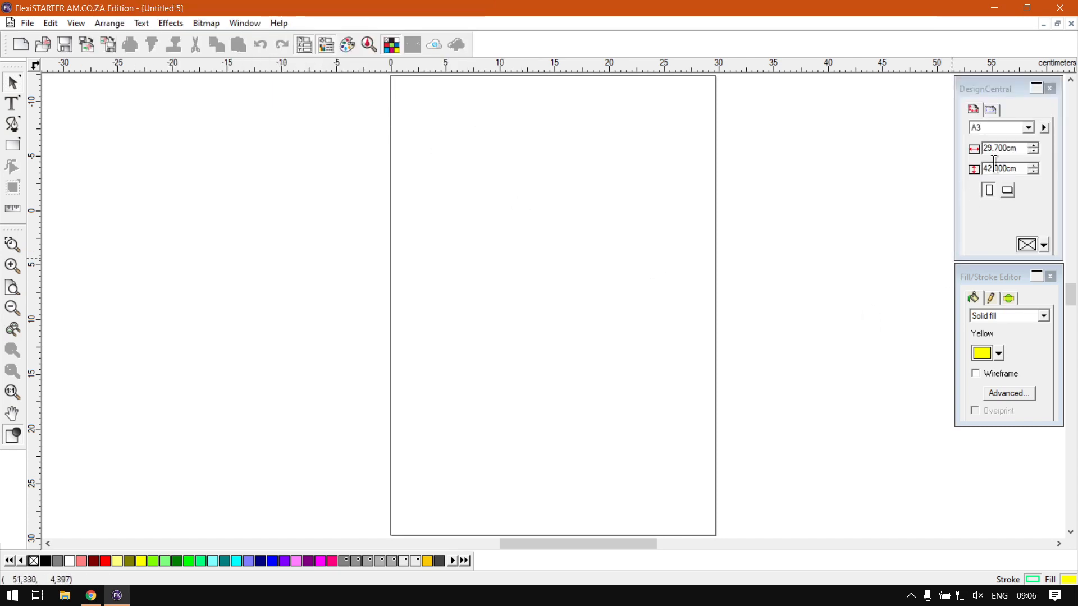
# - Review the page margin settings in DesignCentral and return to the document size settings
pyautogui.click(991, 90)
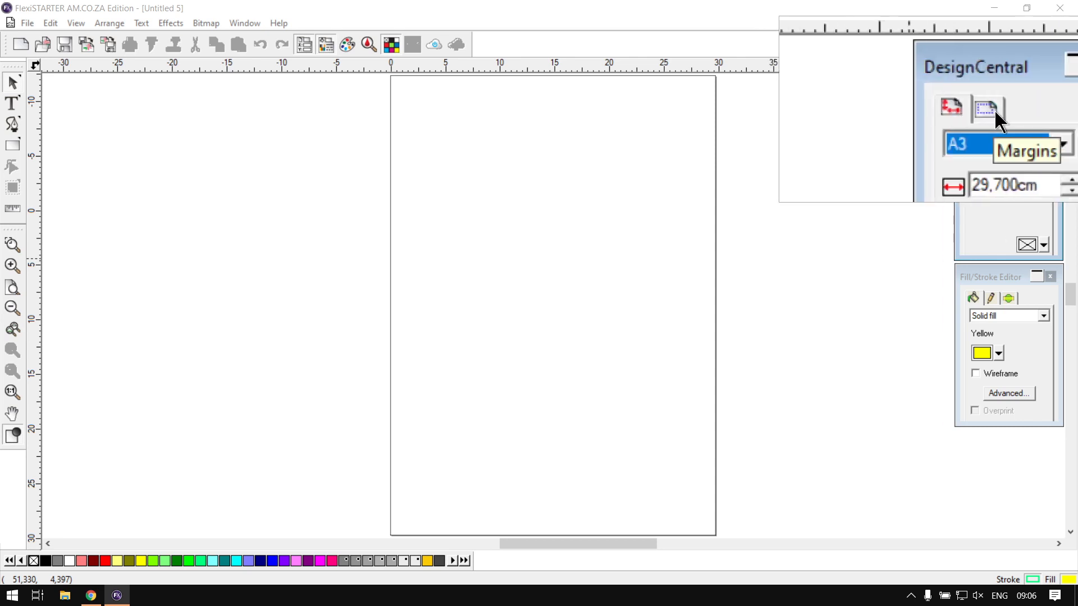
pyautogui.click(995, 109)
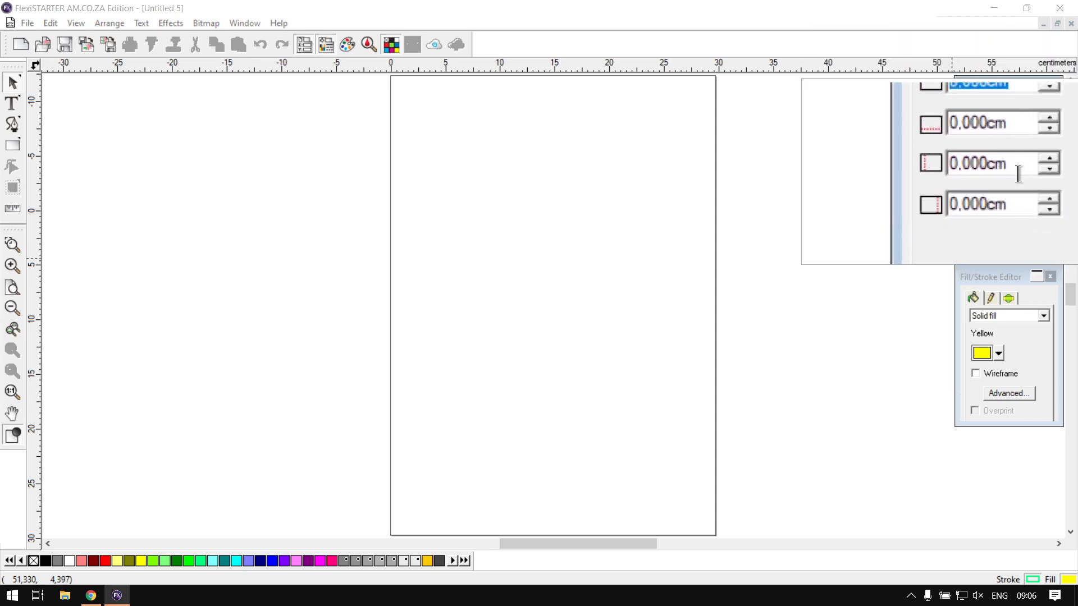
pyautogui.click(974, 110)
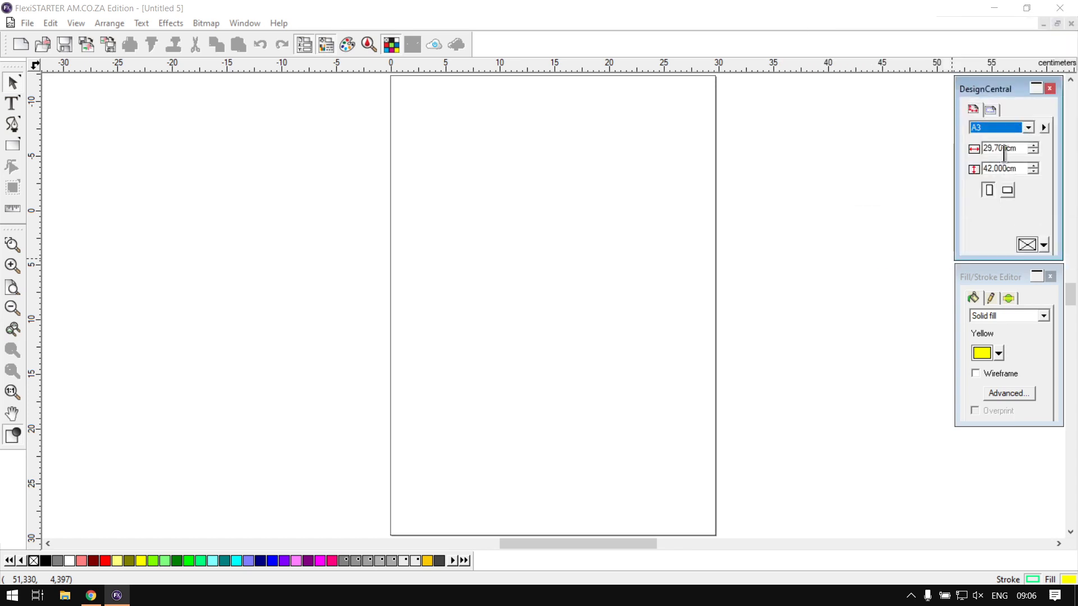
pyautogui.click(746, 239)
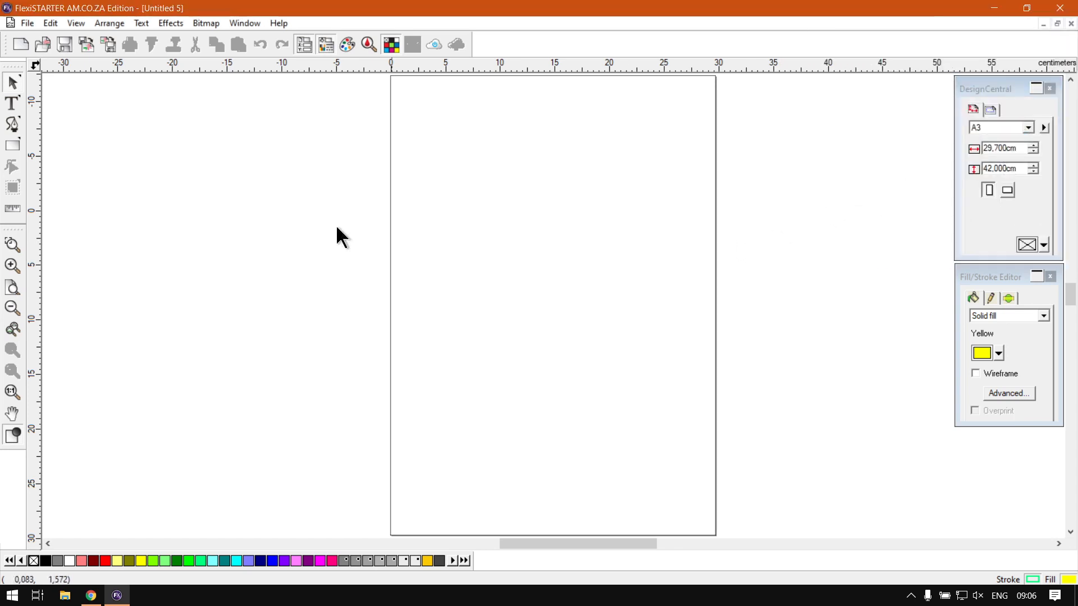
# - Draw a yellow rectangle about 17.9 cm wide and 10.7 cm high in the upper half of the page and select it
pyautogui.click(14, 147)
pyautogui.moveTo(438, 143); pyautogui.dragTo(634, 260)
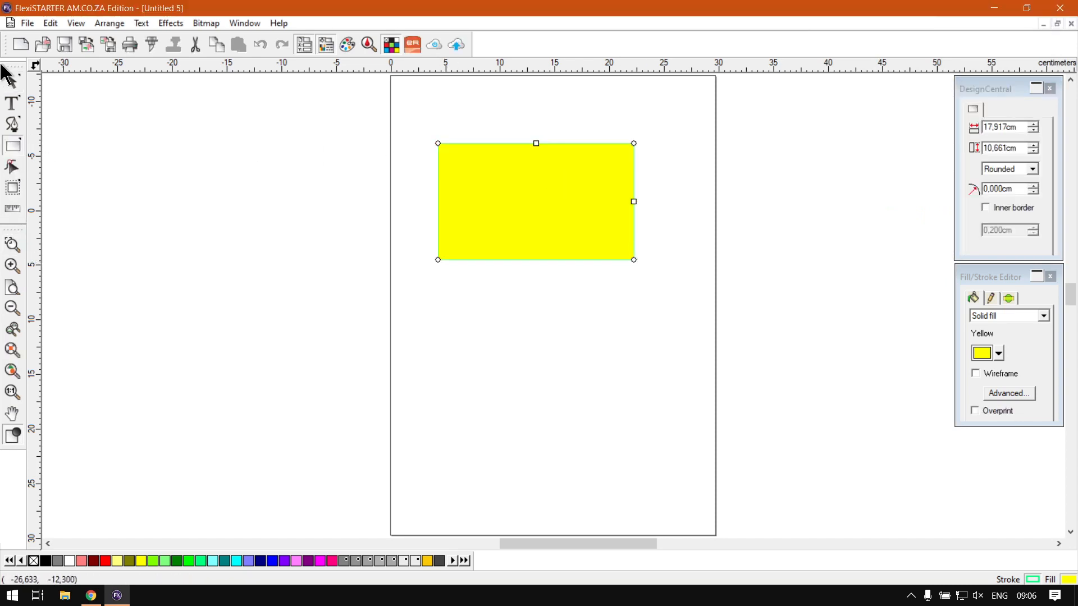
pyautogui.click(12, 84)
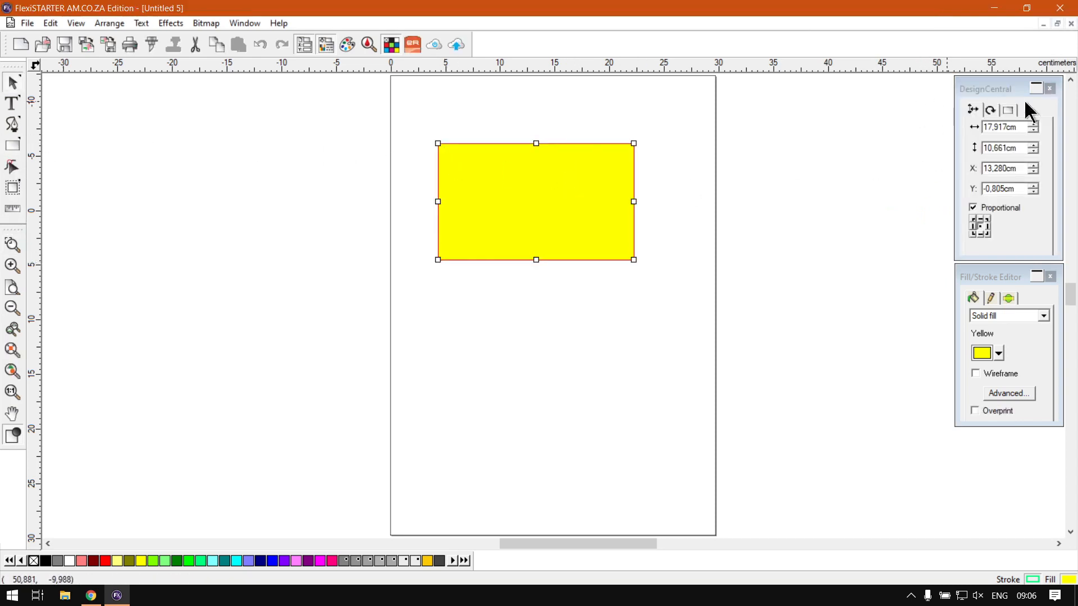
pyautogui.click(192, 237)
pyautogui.click(533, 216)
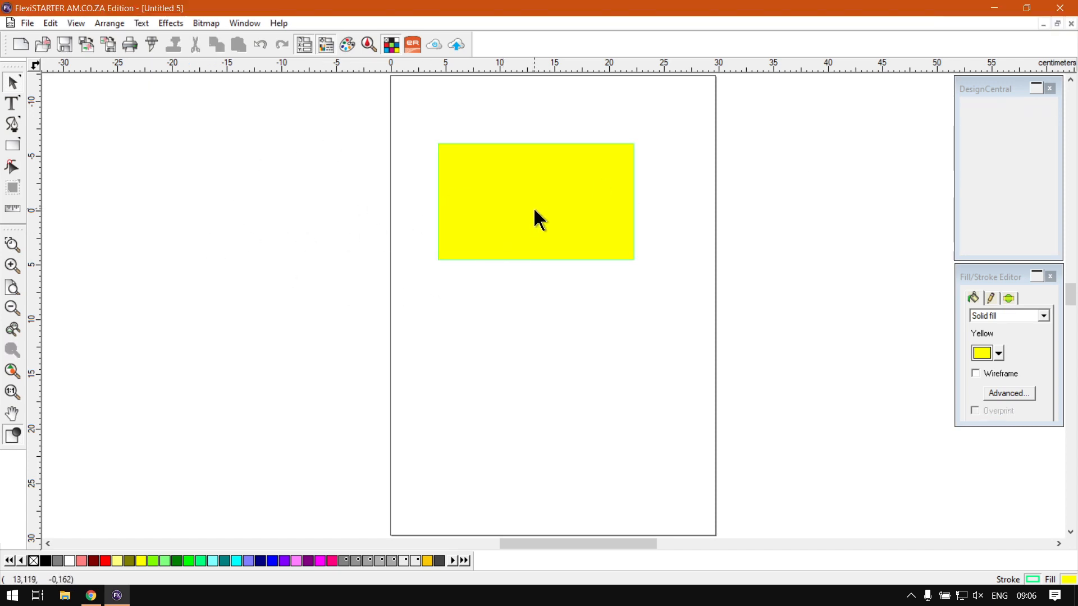
# - Set the document's page size to A4 through Document Setup
pyautogui.click(27, 25)
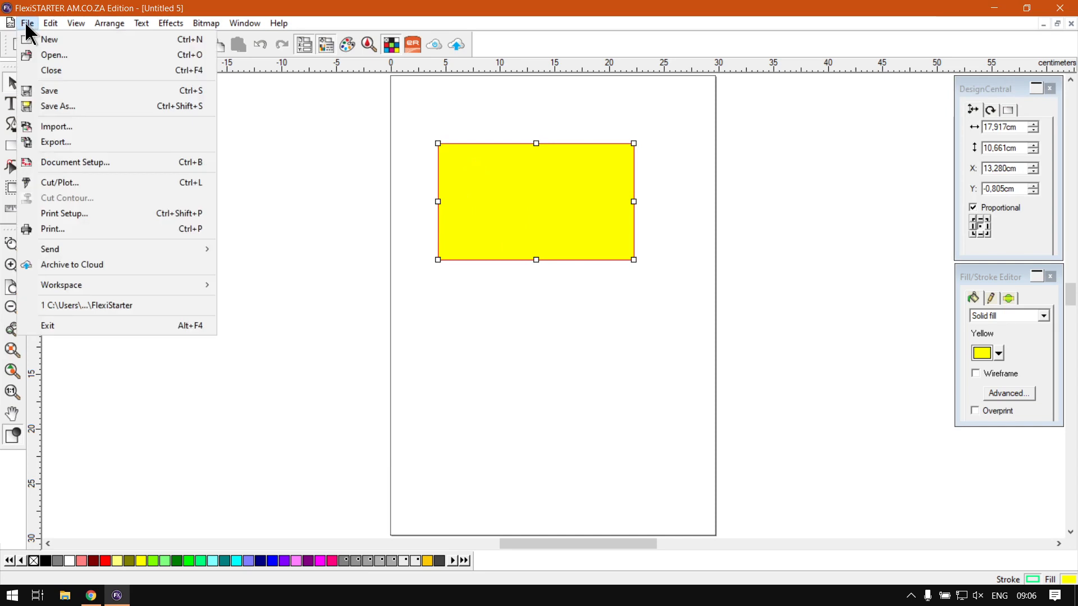
pyautogui.click(66, 166)
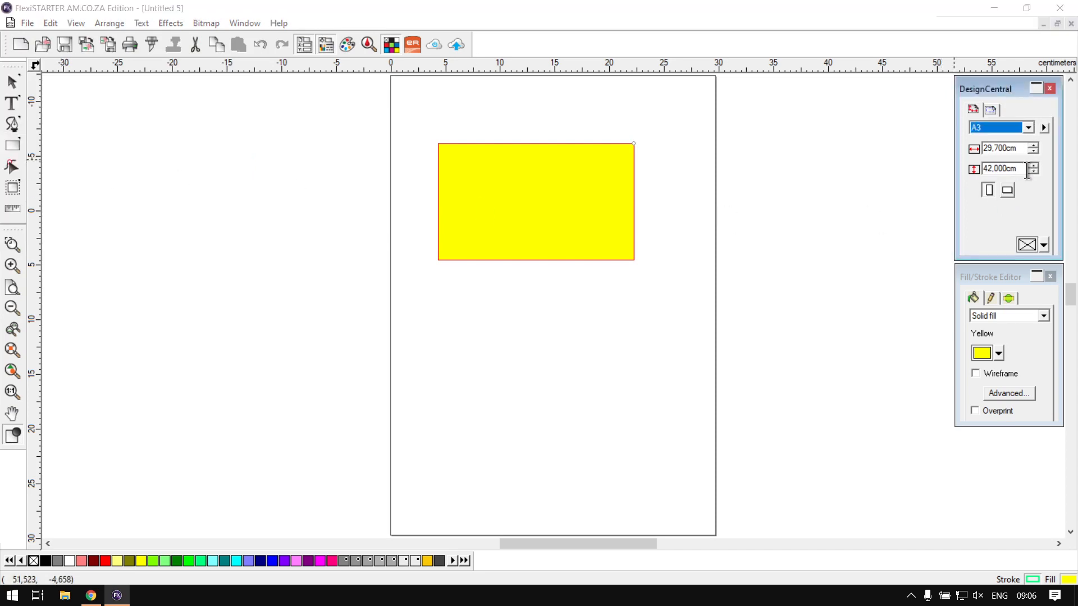
pyautogui.click(1027, 128)
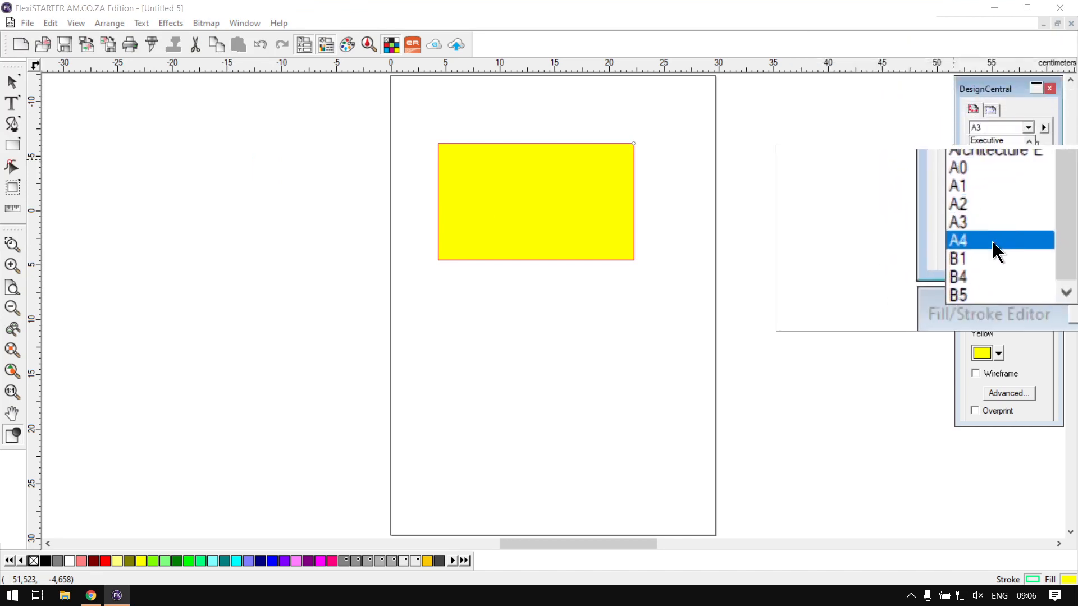
pyautogui.click(995, 240)
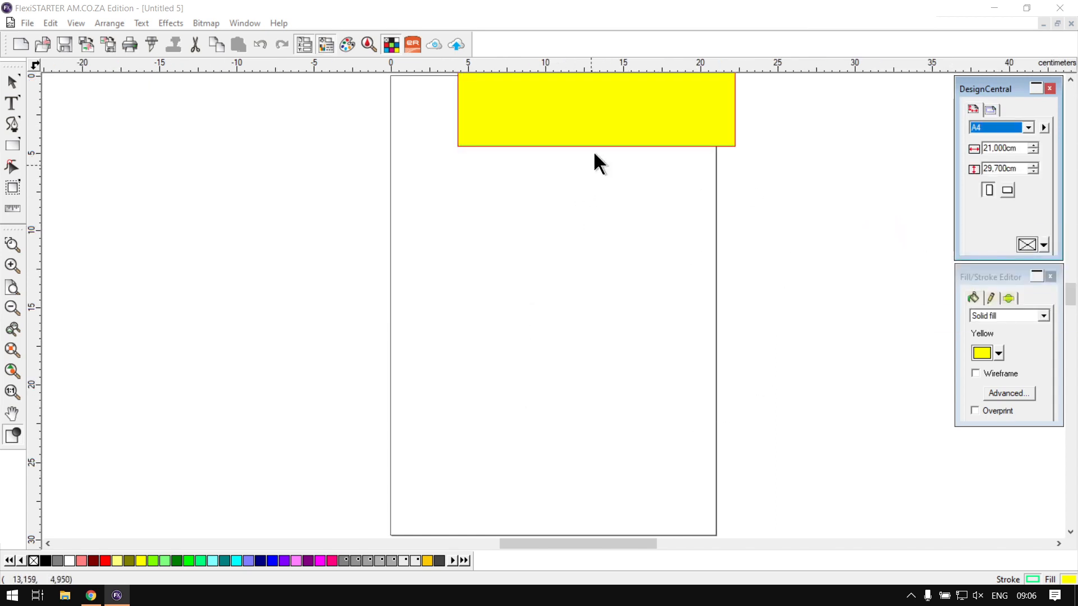
pyautogui.click(616, 107)
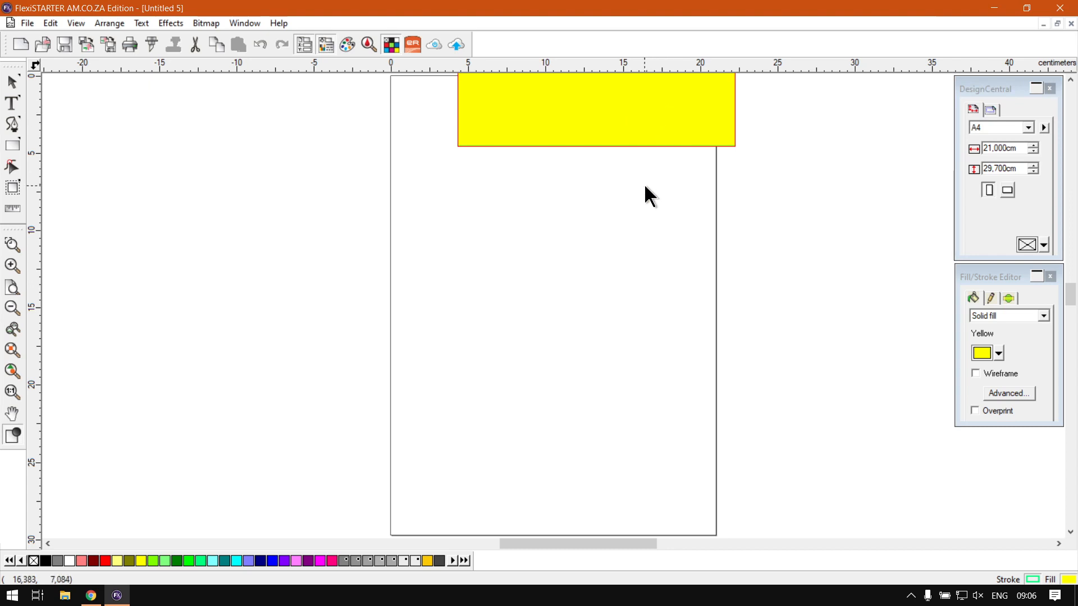
# - Move the yellow rectangle fully onto the page, centred at about X 10.7 cm and Y 7.8 cm, and deselect it
pyautogui.click(12, 82)
pyautogui.click(508, 79)
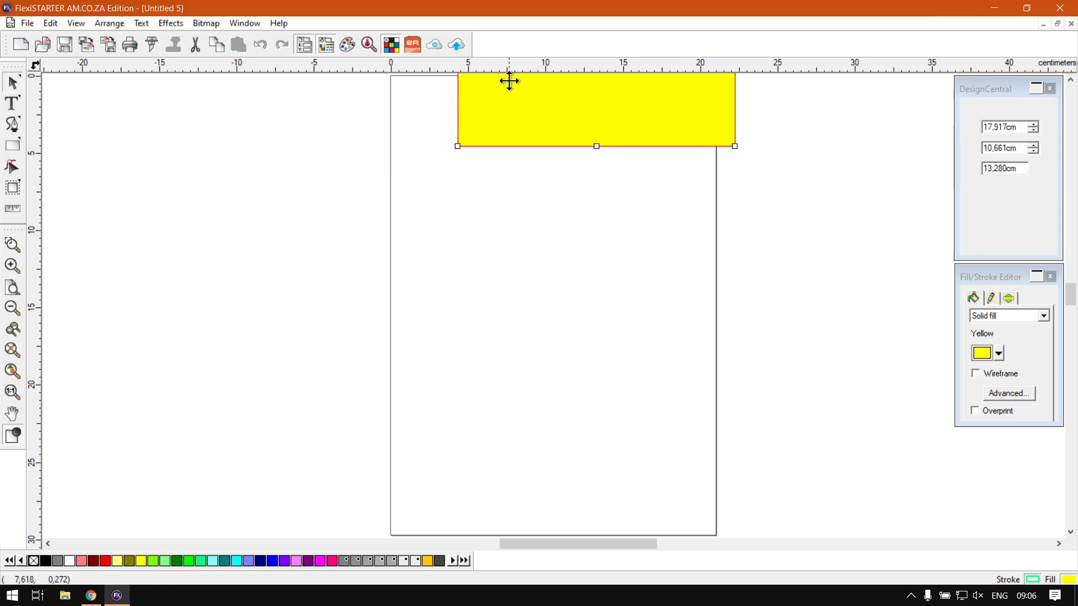
pyautogui.moveTo(508, 80); pyautogui.dragTo(560, 231)
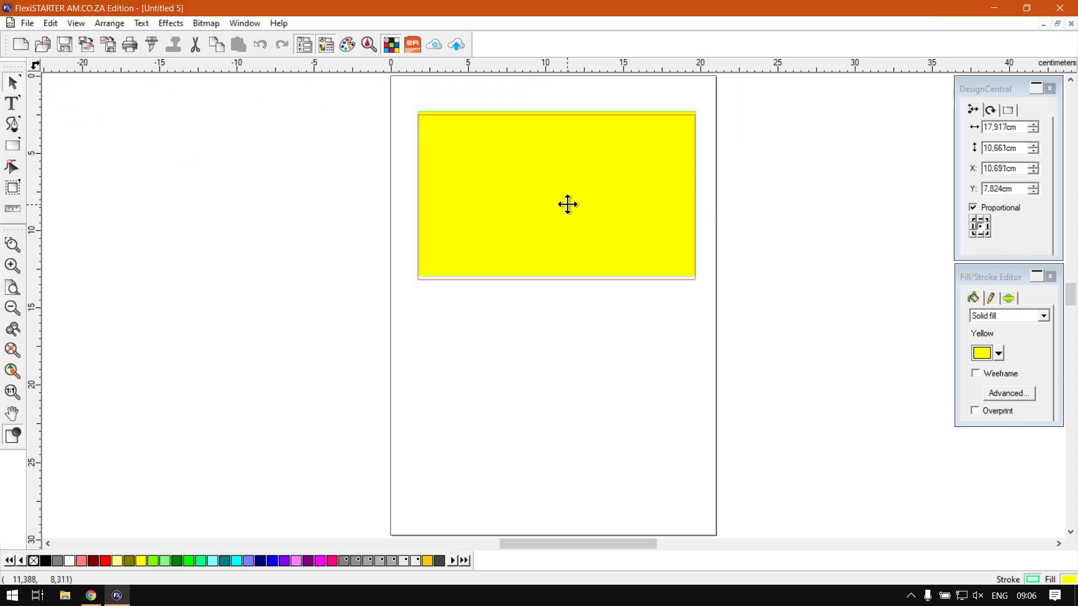
pyautogui.click(816, 207)
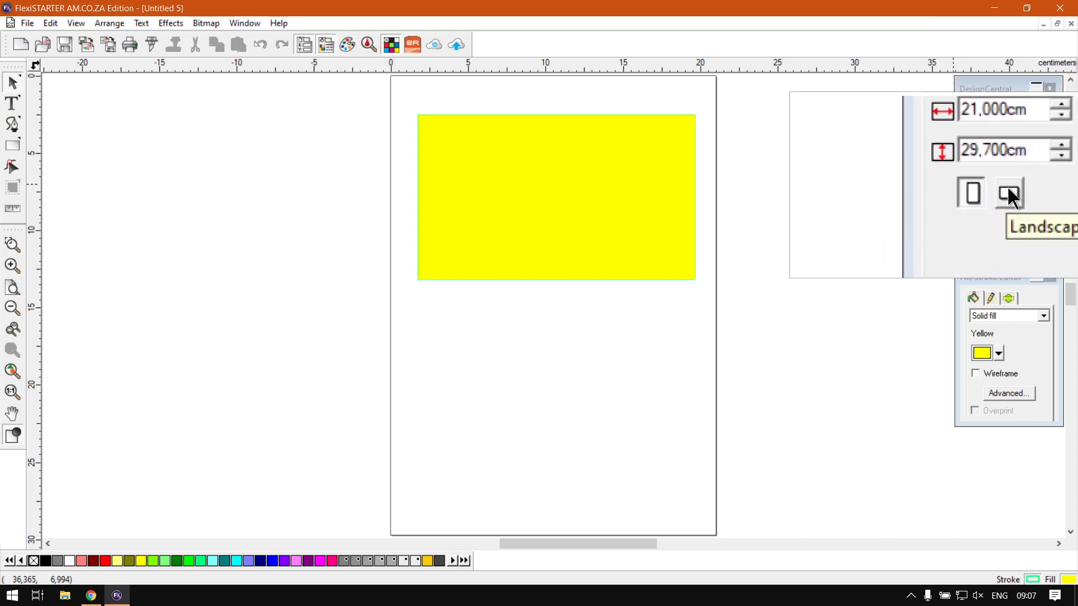
# - Change the A4 page orientation to landscape
pyautogui.click(1009, 191)
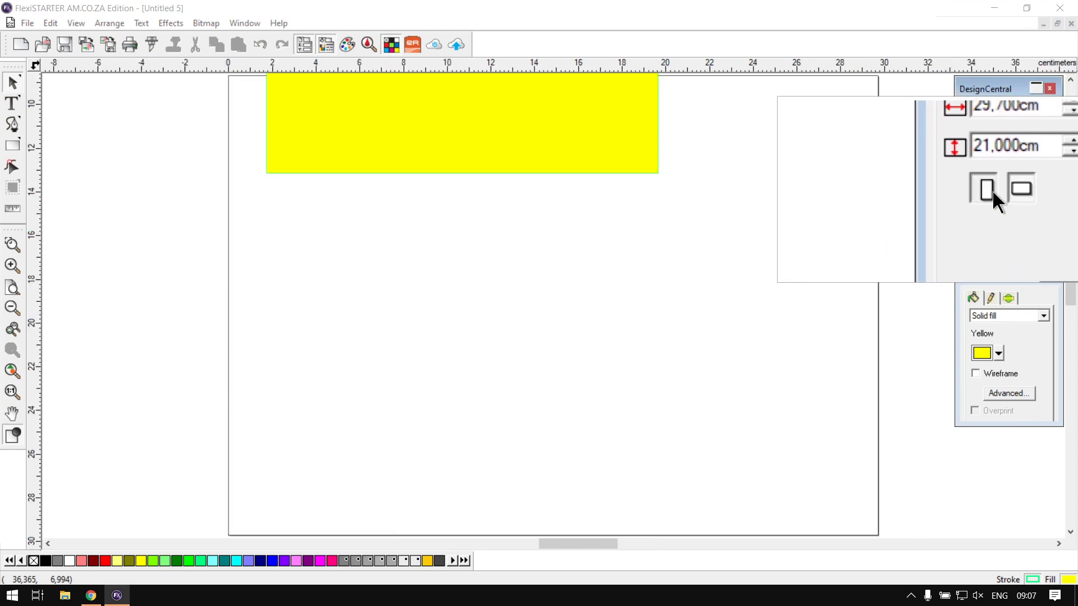
pyautogui.click(991, 191)
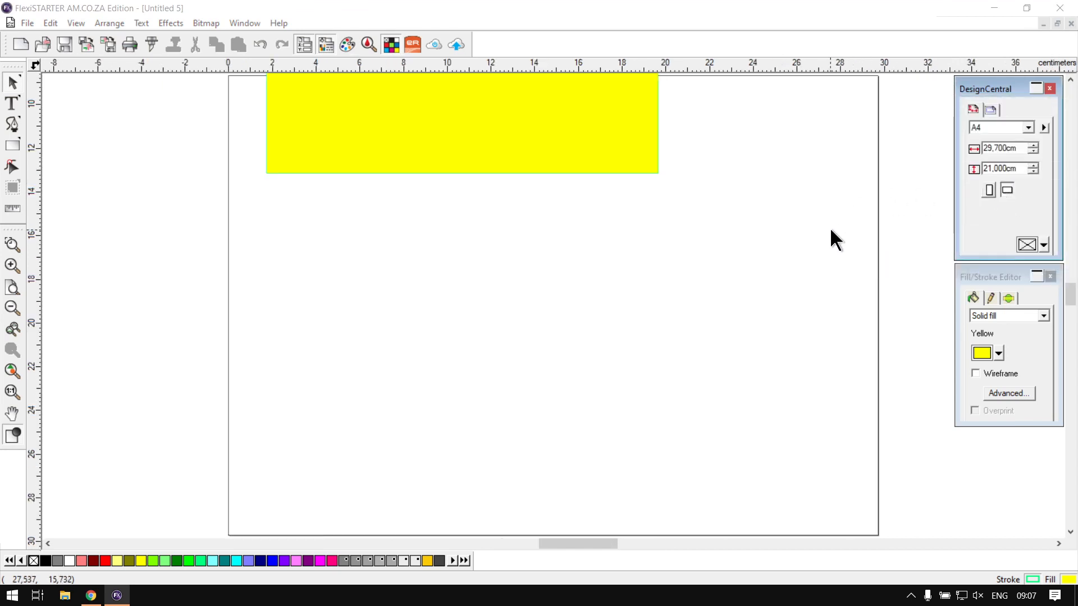
pyautogui.click(831, 230)
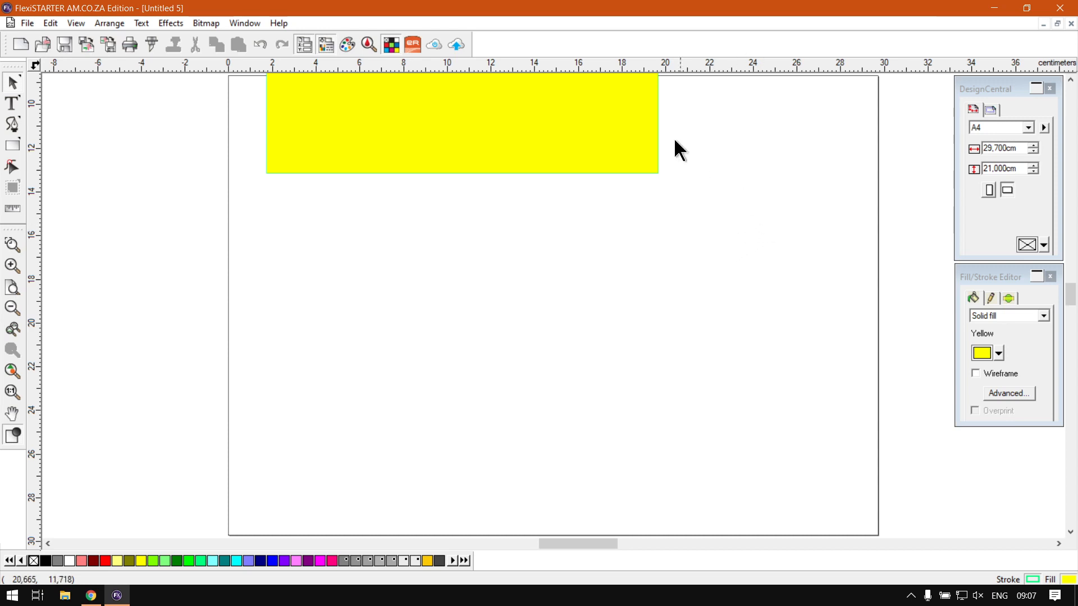
# - Switch to the open FlexiStarter document and minimize its window
pyautogui.click(245, 22)
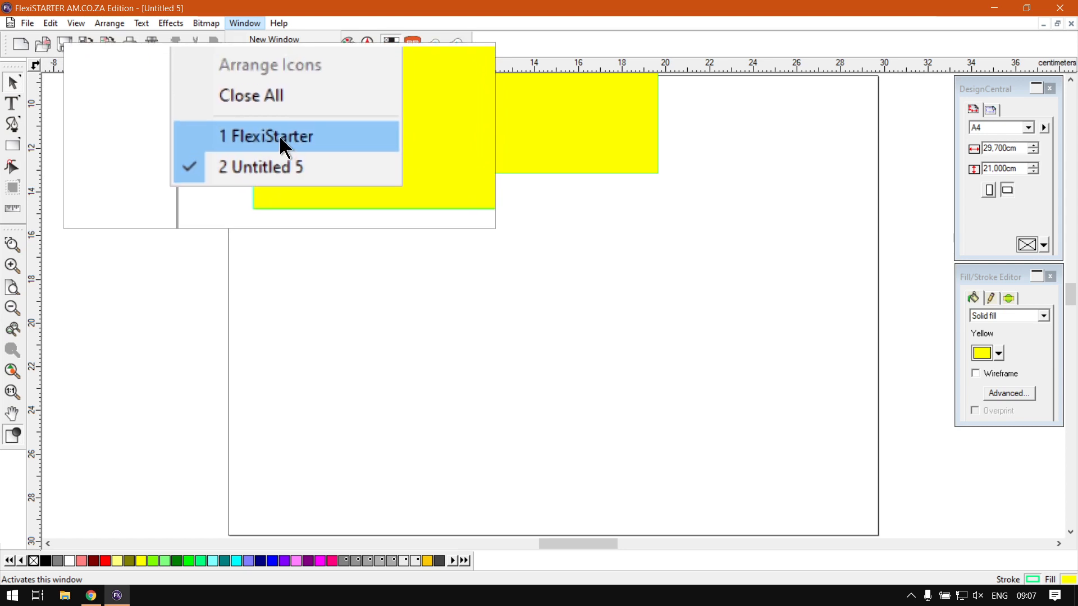
pyautogui.click(279, 138)
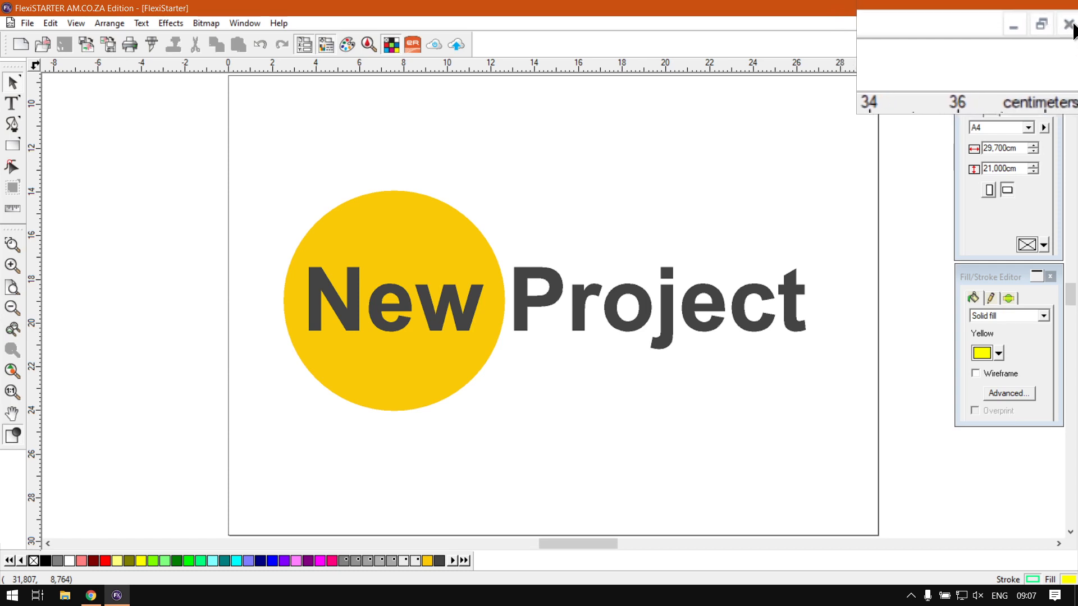
pyautogui.click(1043, 22)
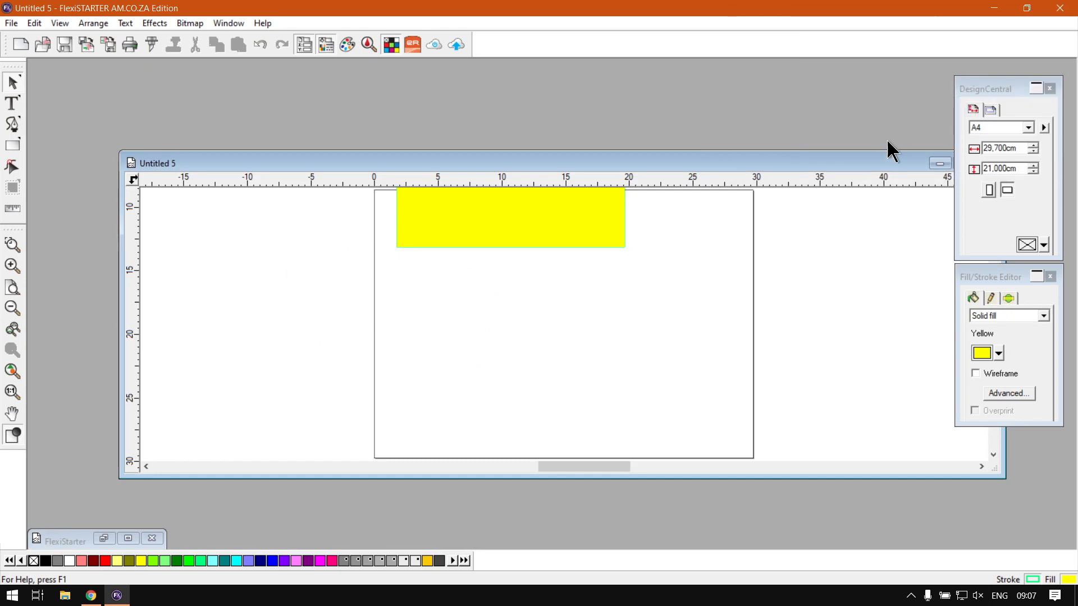
# - Move the Untitled 5 document window within the workspace and maximize it
pyautogui.moveTo(866, 171); pyautogui.dragTo(774, 155)
pyautogui.click(873, 148)
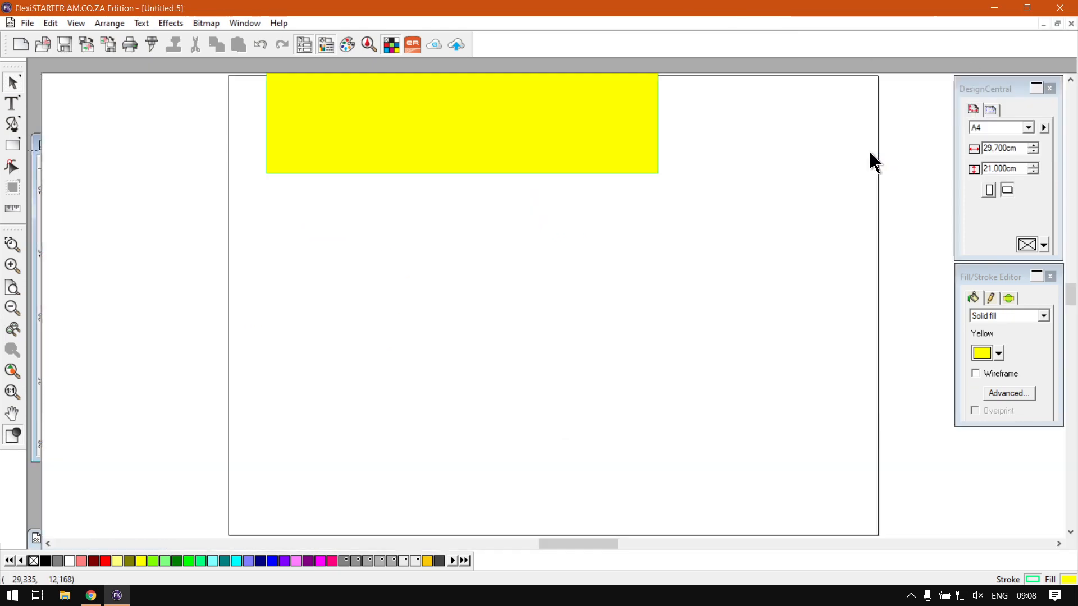
# - Minimize the Untitled 5 document and restore the minimized FlexiStarter document as a floating window
pyautogui.click(1044, 24)
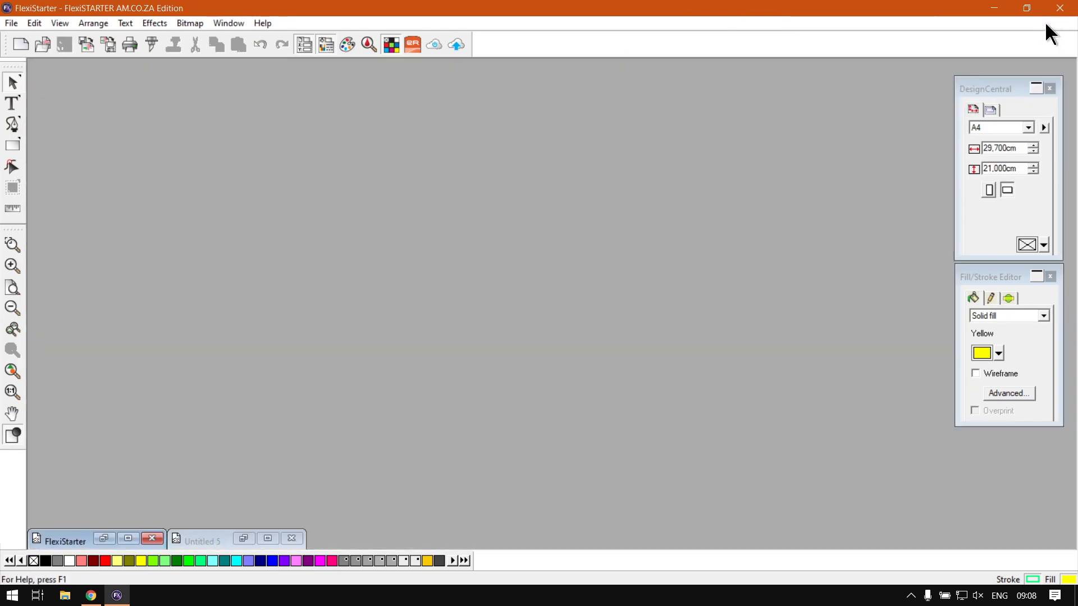
pyautogui.click(103, 539)
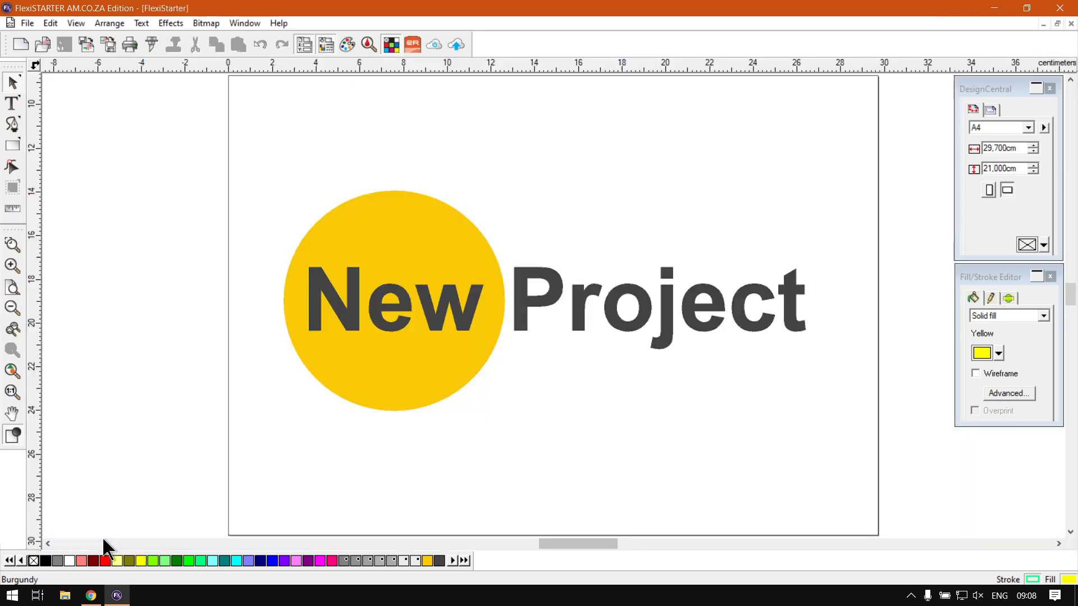
pyautogui.click(1061, 25)
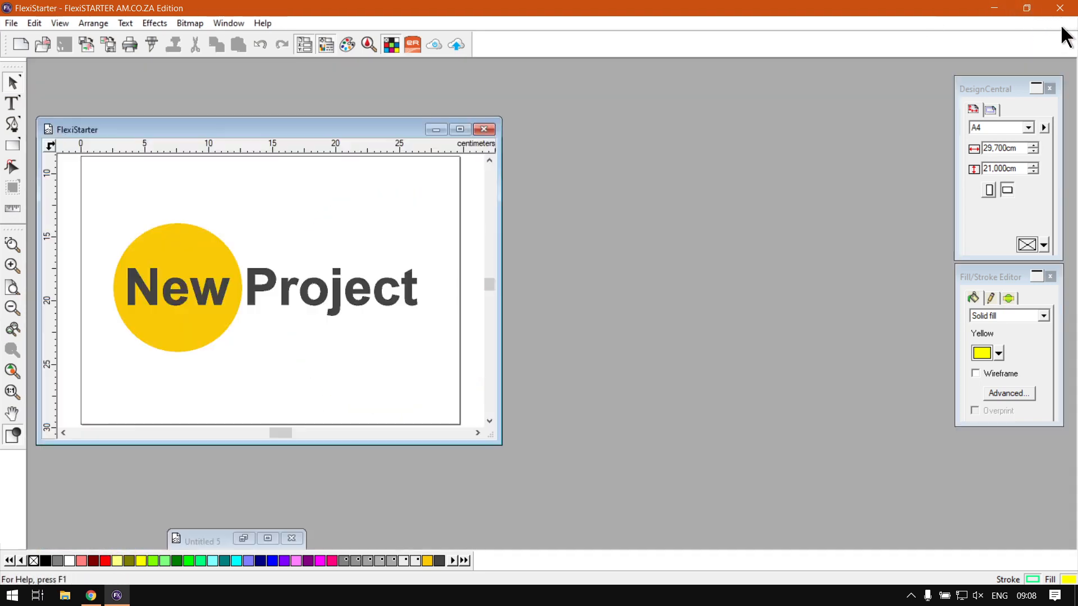
# - Restore Untitled 5 as a floating window, narrow it and place it side by side with the FlexiStarter window
pyautogui.click(243, 539)
pyautogui.click(1058, 24)
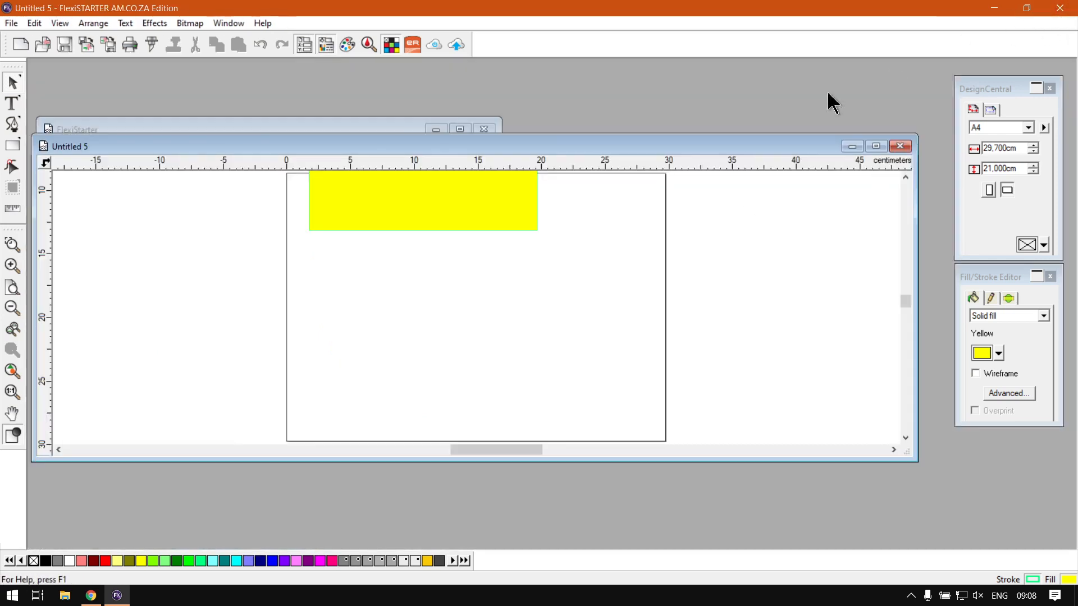
pyautogui.moveTo(915, 173); pyautogui.dragTo(459, 193)
pyautogui.moveTo(290, 151); pyautogui.dragTo(769, 137)
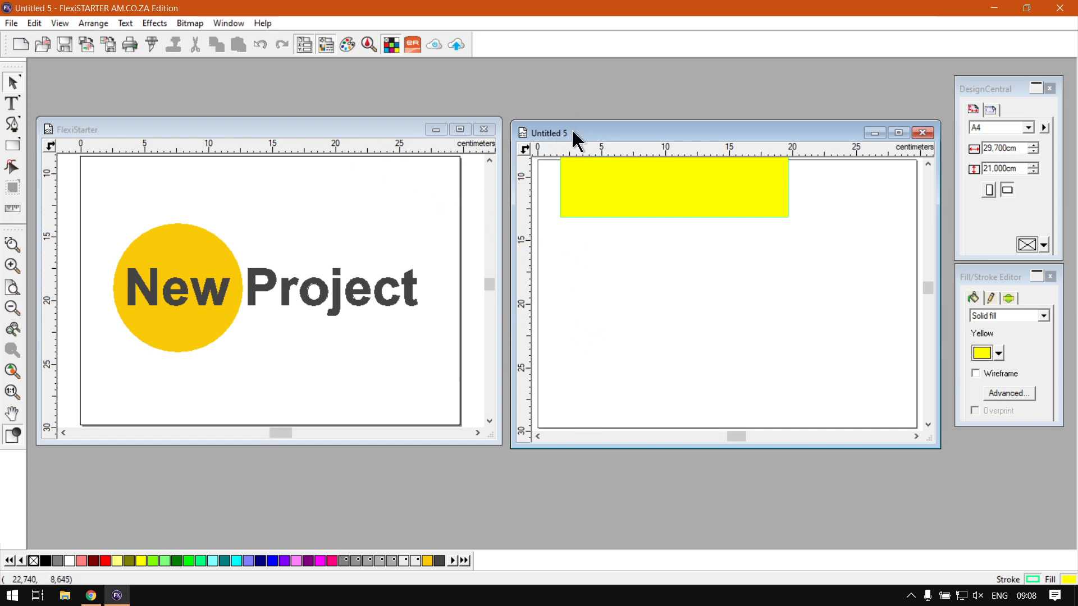
# - Switch the active document back and forth between FlexiStarter and Untitled 5, finishing on Untitled 5
pyautogui.click(384, 136)
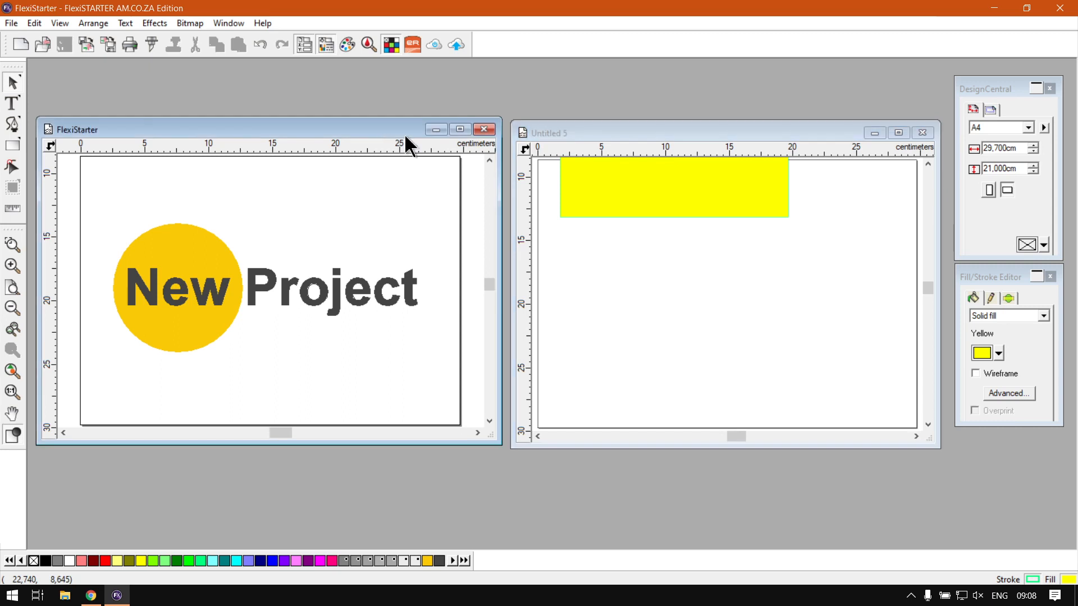
pyautogui.click(568, 135)
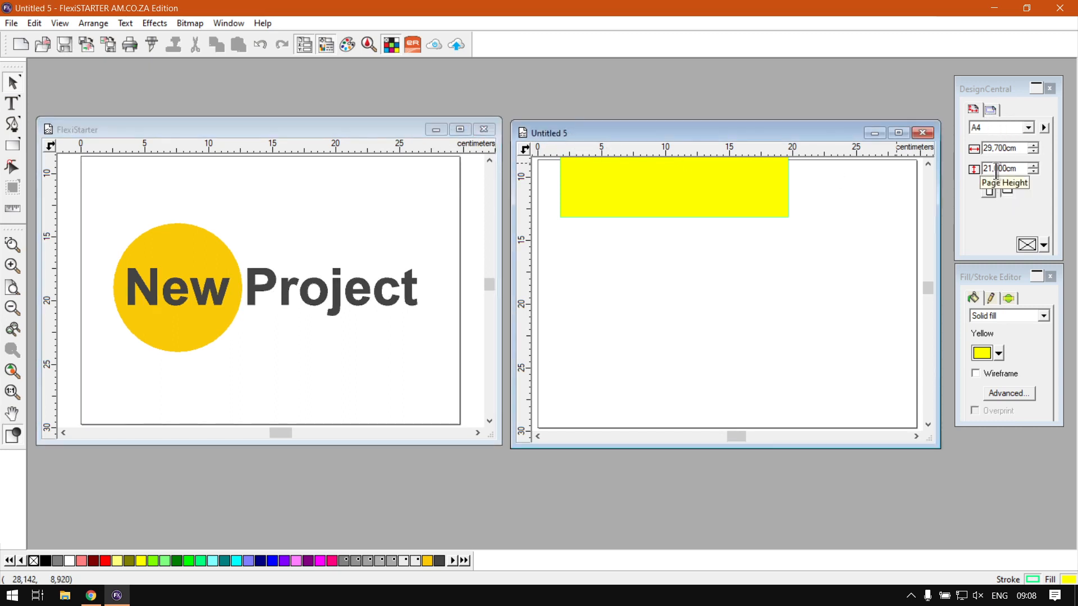
pyautogui.click(291, 127)
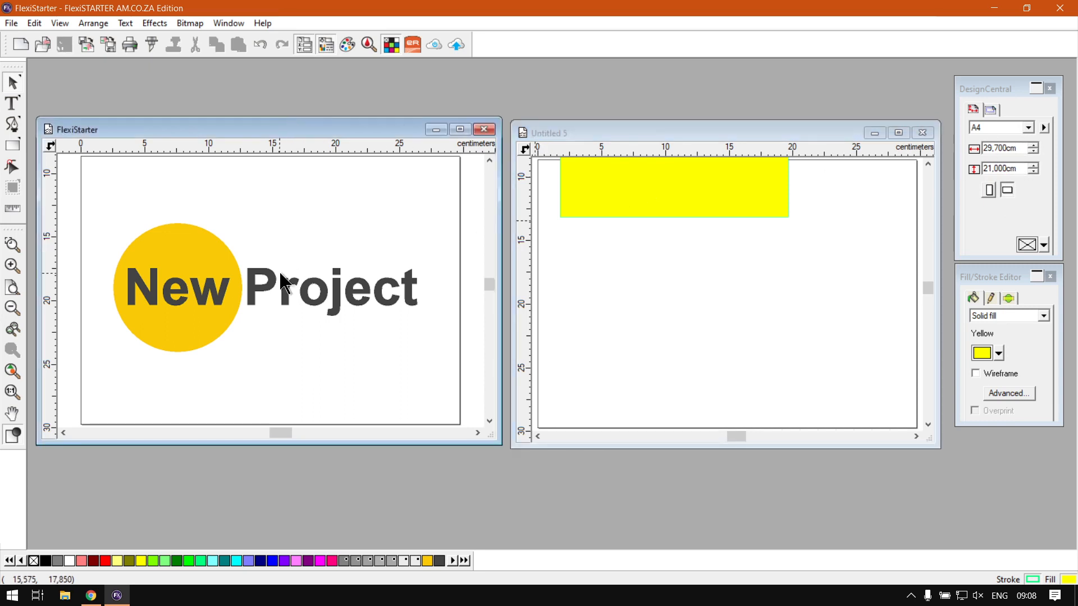
pyautogui.click(563, 133)
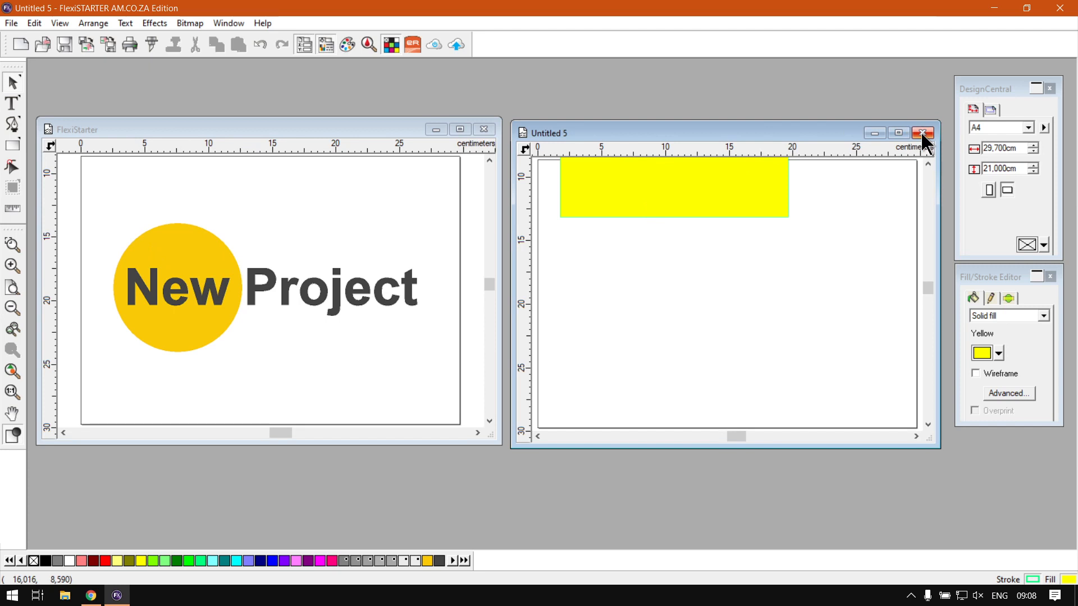
# - Maximize the Untitled 5 document and close it without saving the changes
pyautogui.doubleClick(813, 137)
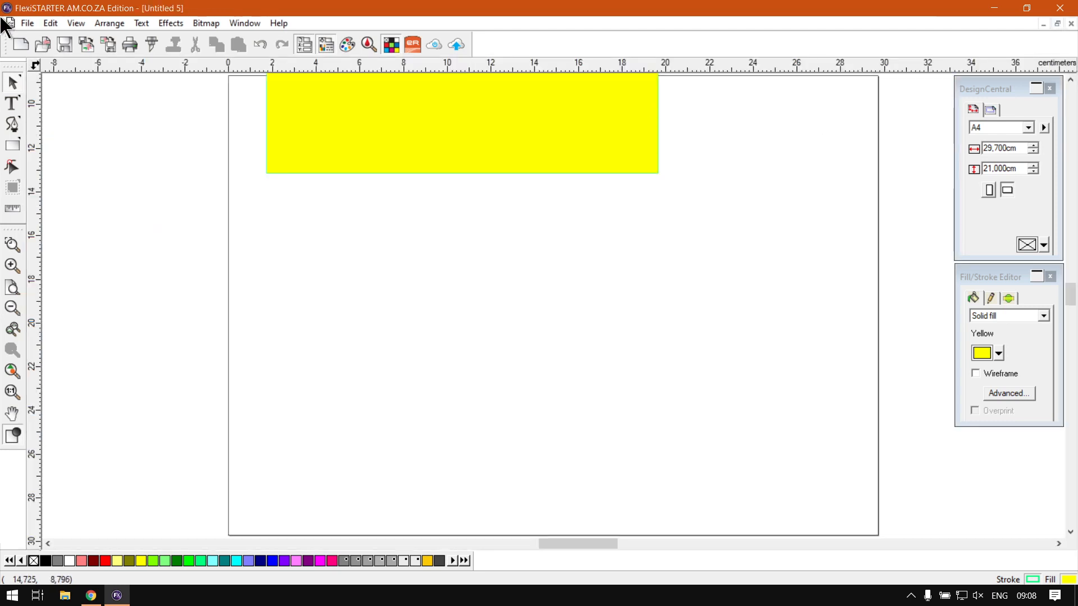
pyautogui.click(27, 23)
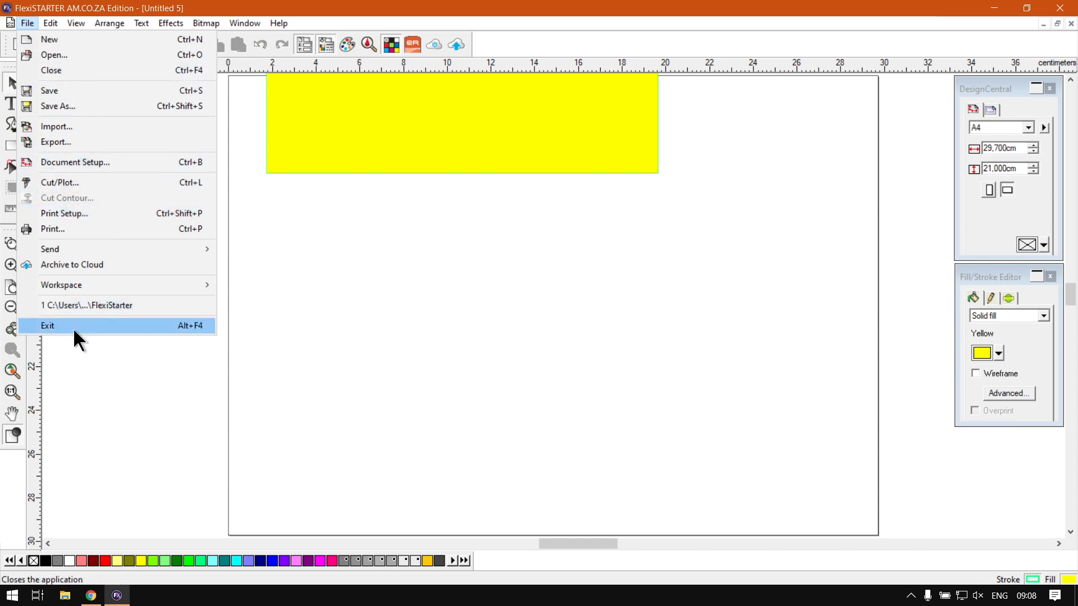
pyautogui.click(73, 71)
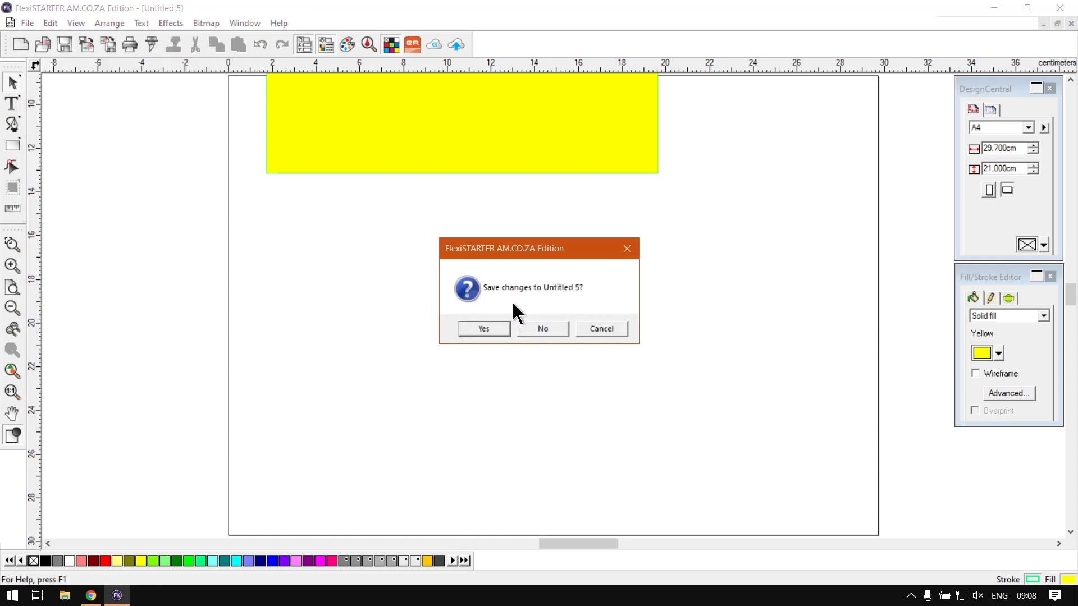
pyautogui.click(544, 329)
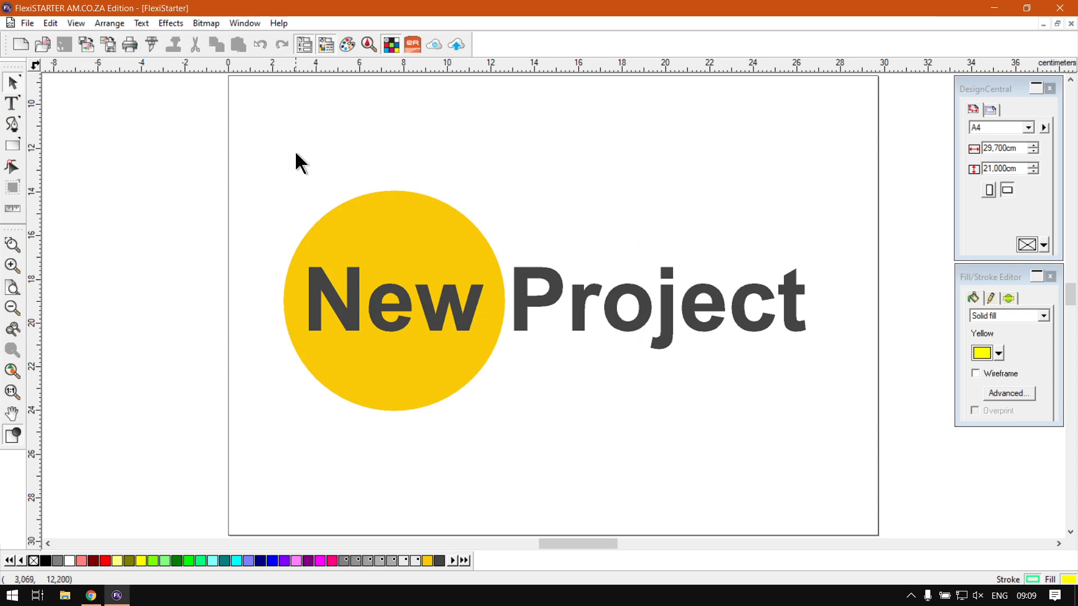
pyautogui.click(28, 23)
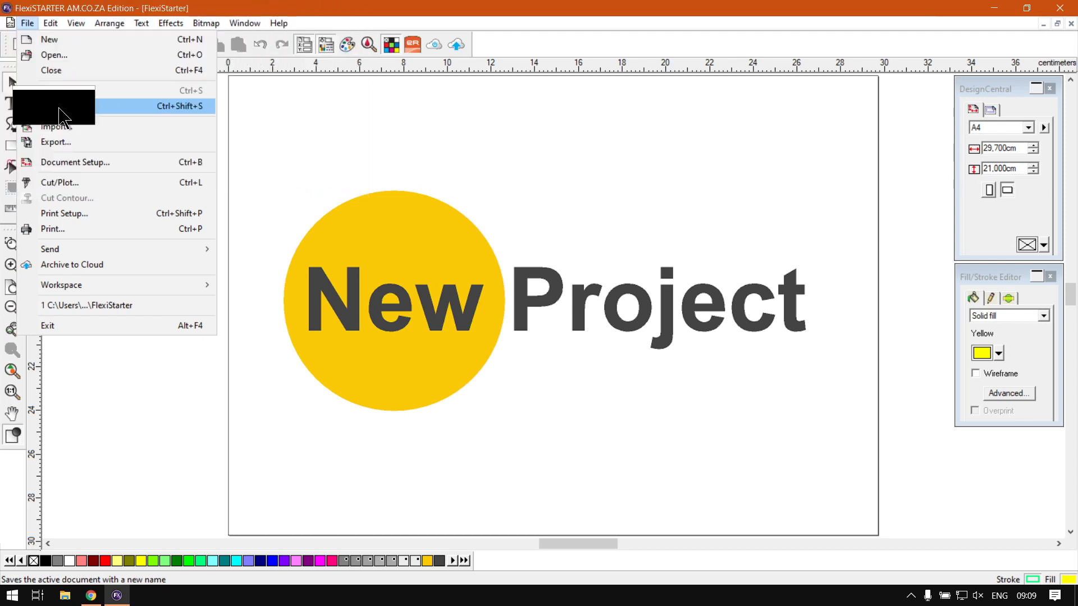
pyautogui.click(545, 18)
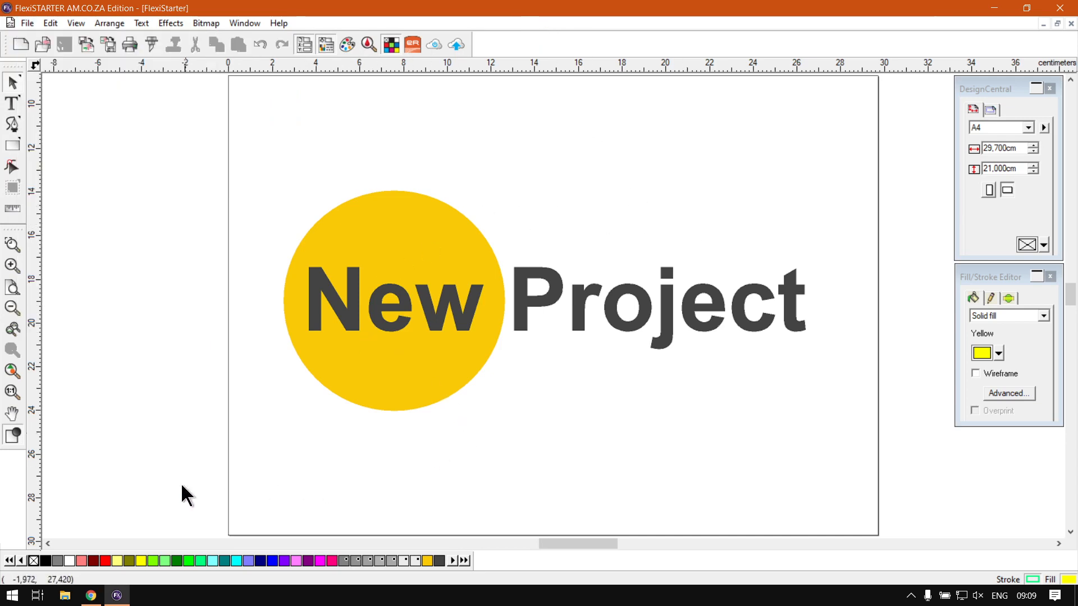
# - Switch to Chrome and look over the softwaretraining.co.za home page with its training video listings
pyautogui.click(91, 596)
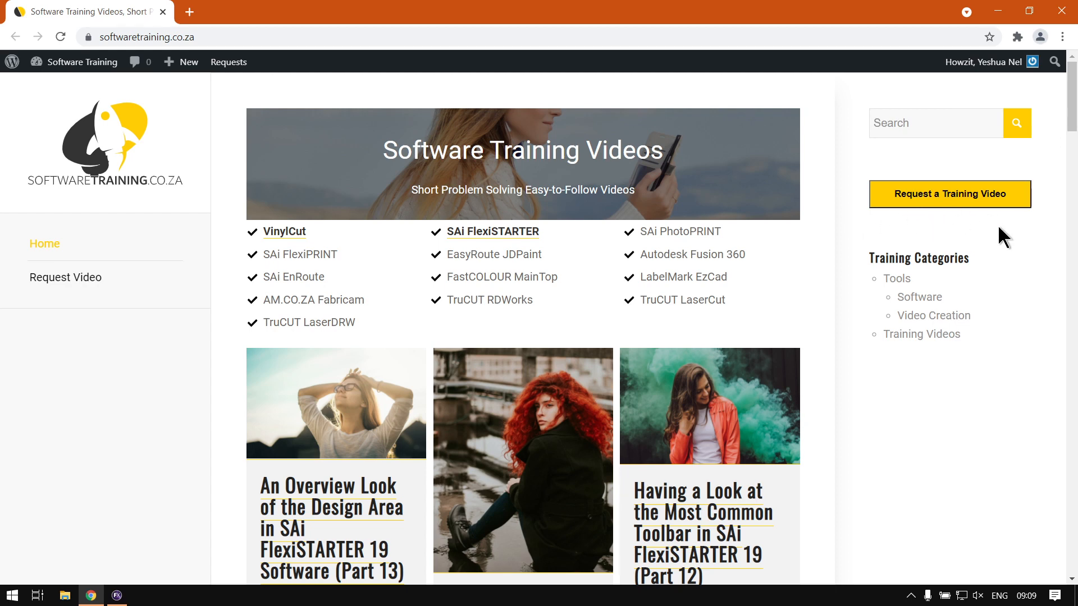
pyautogui.scroll(-2, 999, 225)
pyautogui.scroll(2, 1001, 224)
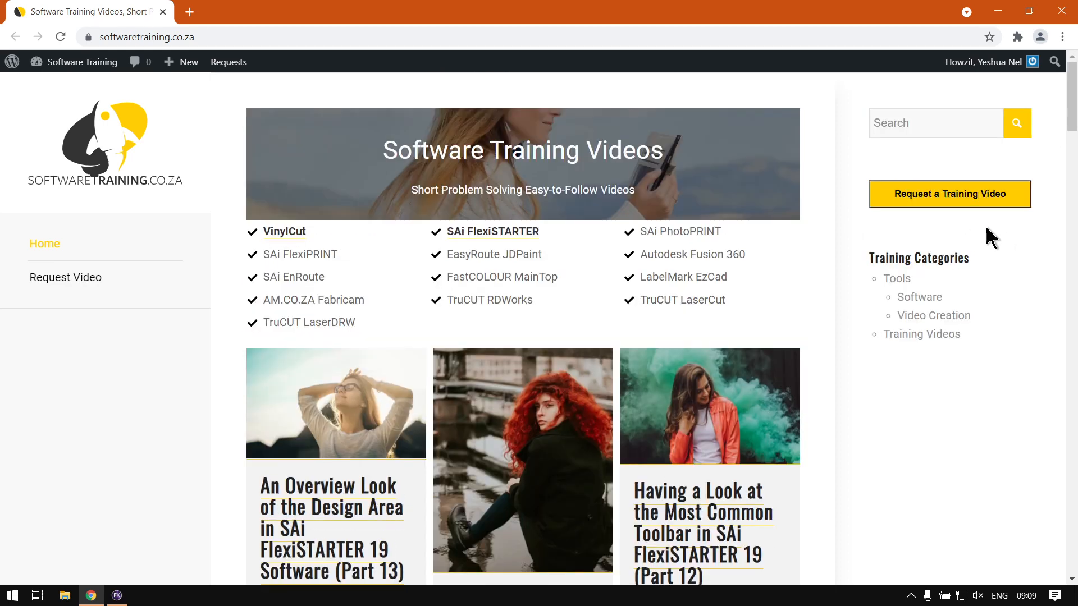